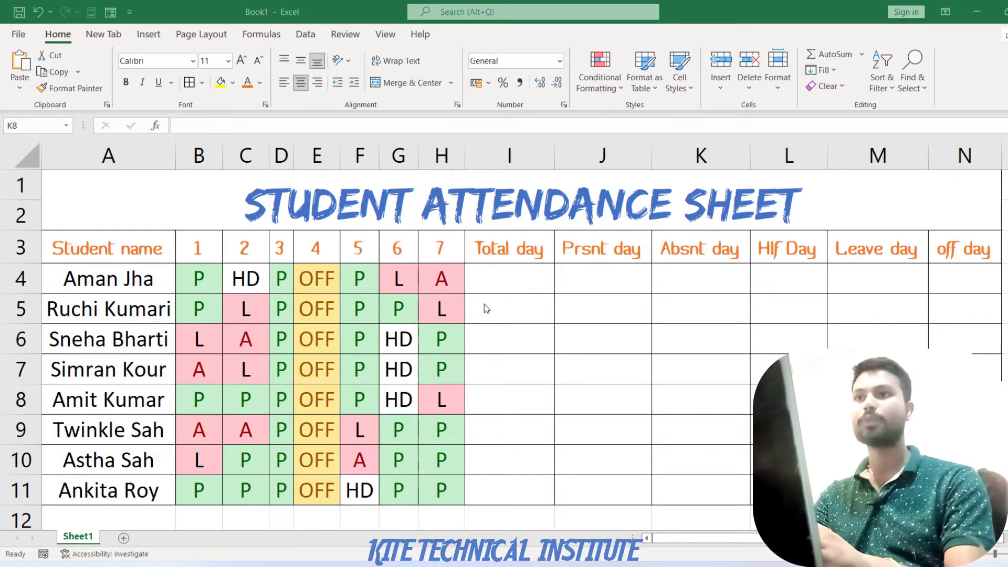
- Enter =COUNTA(B4:H4) in the first Total day cell, I4, and fill the formula down to I11
{"action": "left_click", "coordinate": [495, 288]}
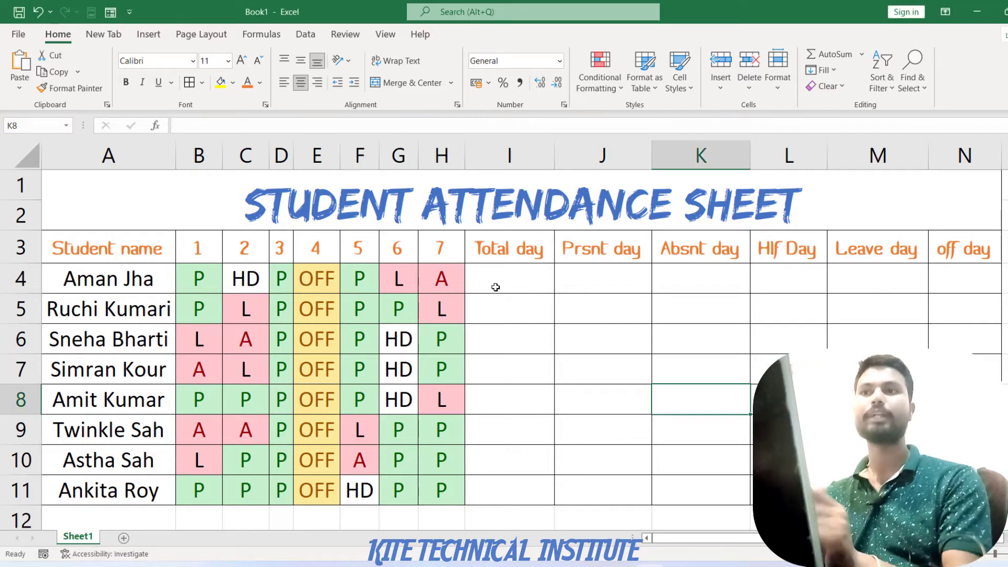
{"action": "left_click", "coordinate": [495, 287]}
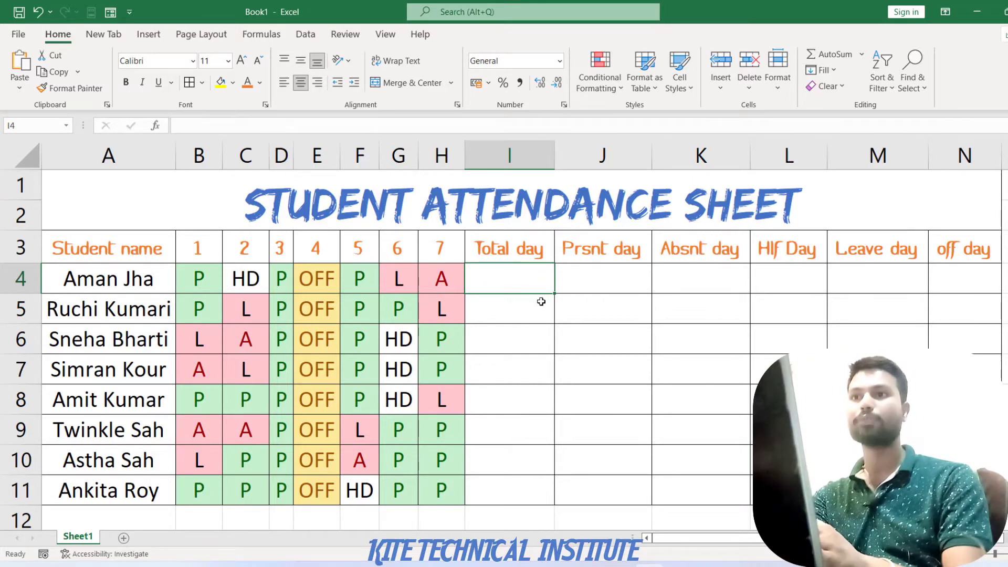
{"action": "type", "text": "="}
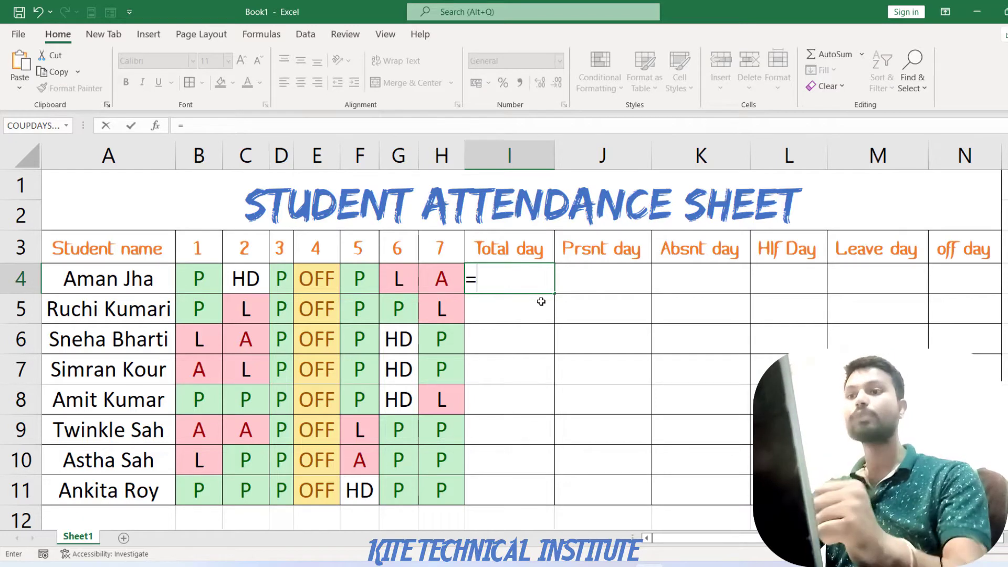
{"action": "type", "text": "CO"}
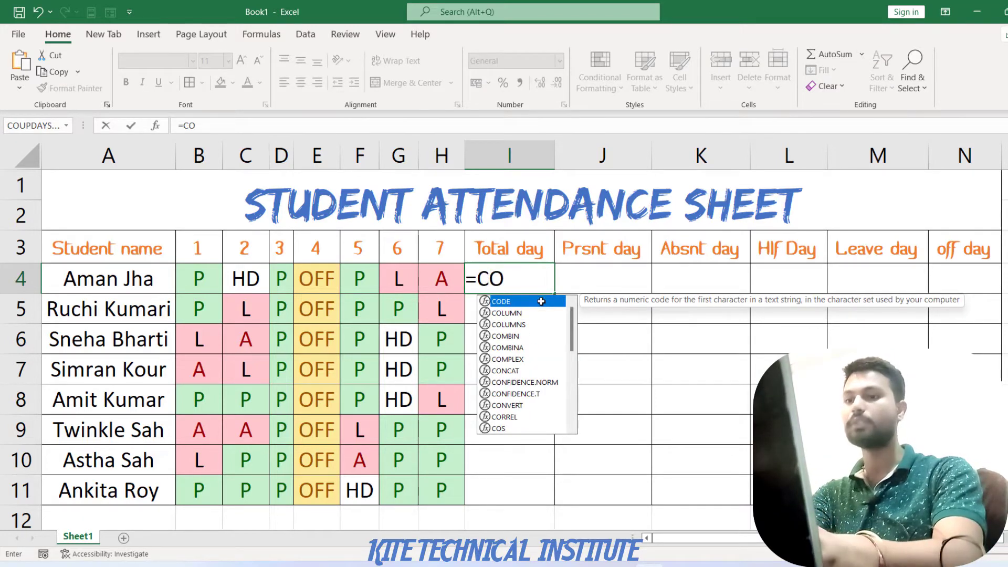
{"action": "type", "text": "UNT"}
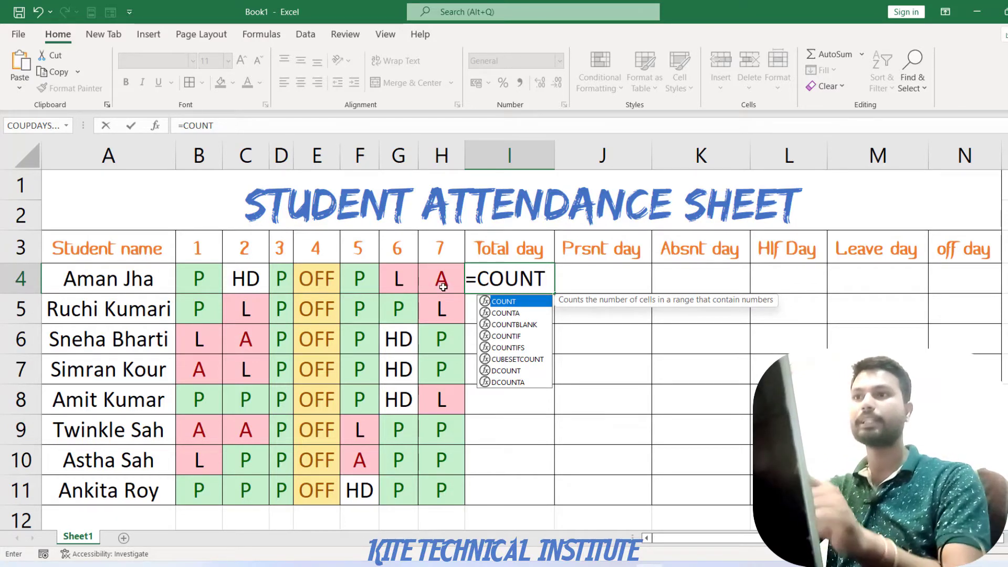
{"action": "type", "text": "A"}
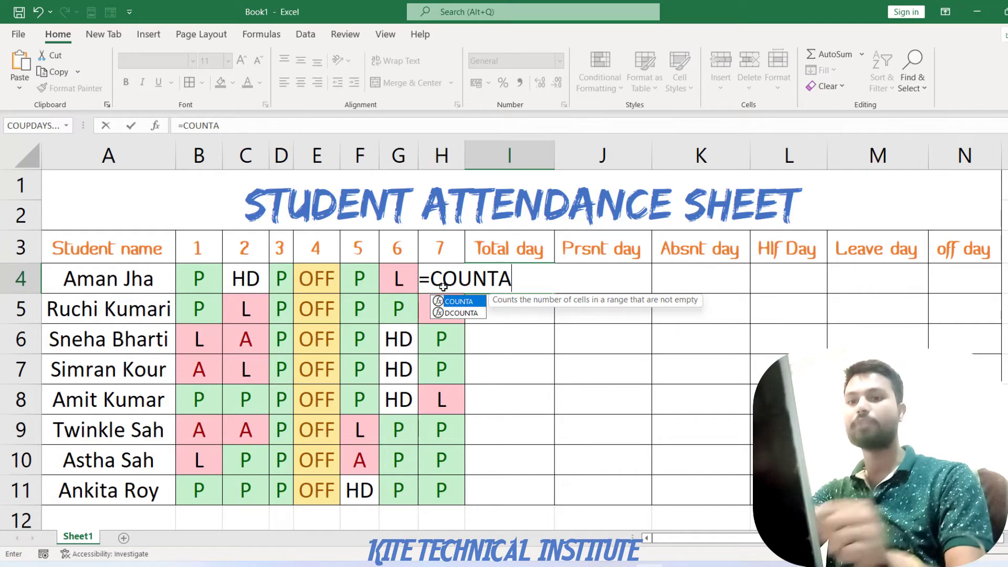
{"action": "type", "text": "("}
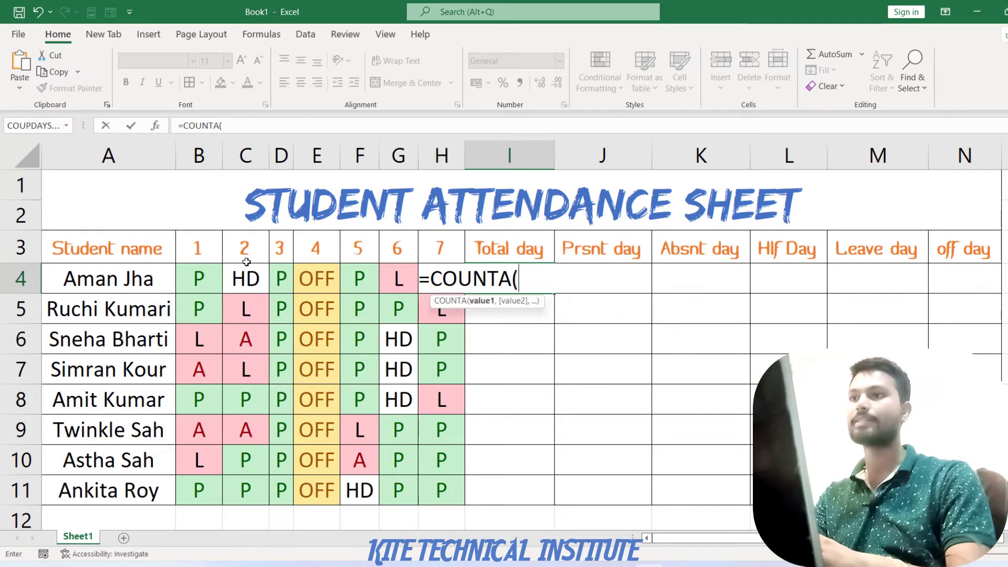
{"action": "left_click_drag", "start_coordinate": [210, 274], "coordinate": [451, 278]}
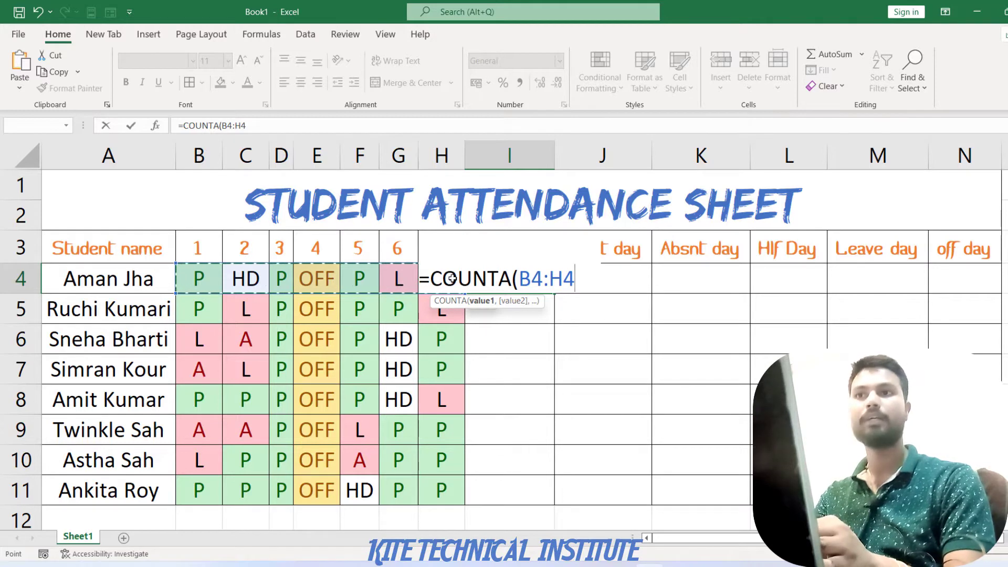
{"action": "type", "text": ")"}
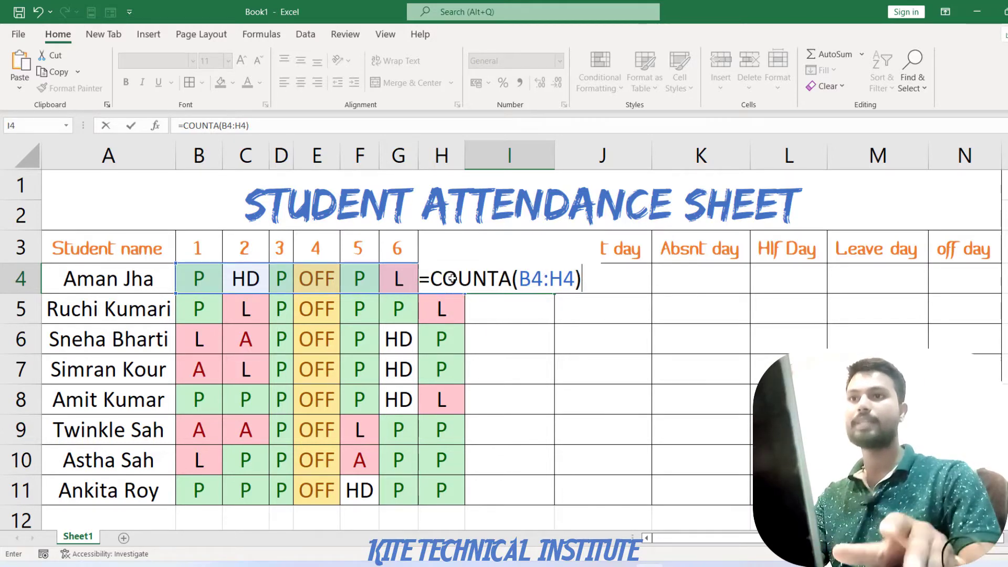
{"action": "key", "text": "Return"}
{"action": "left_click", "coordinate": [527, 278]}
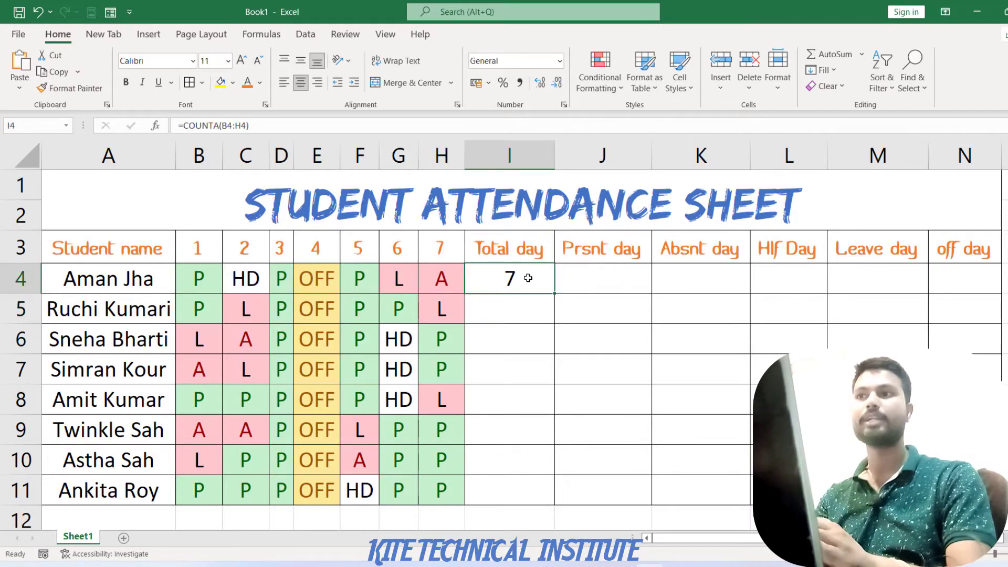
{"action": "left_click_drag", "start_coordinate": [554, 293], "coordinate": [546, 501]}
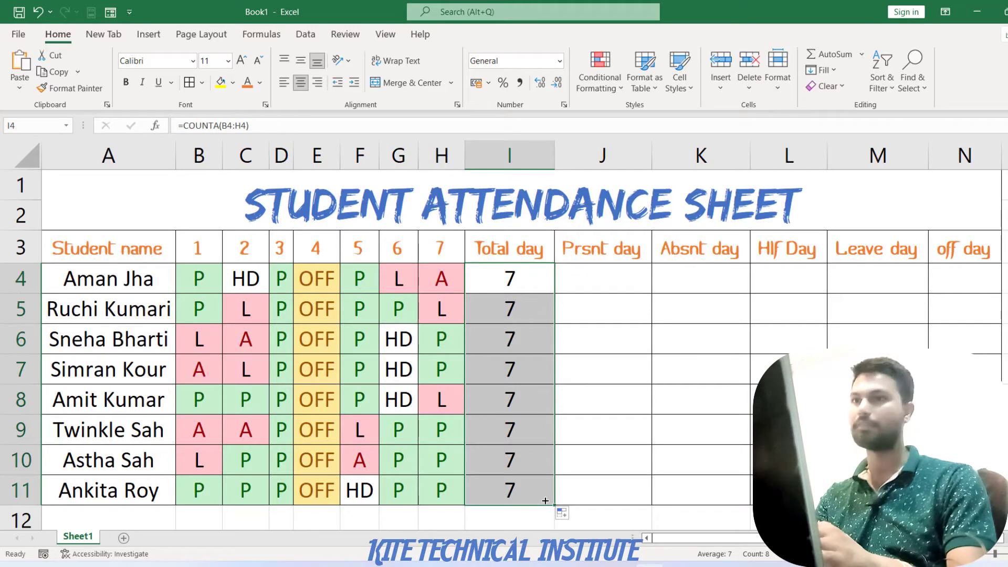
- Enter =COUNTIF(B4:H4,"P") in the first Prsnt day cell, J4, and fill the formula down to J11
{"action": "left_click", "coordinate": [591, 281]}
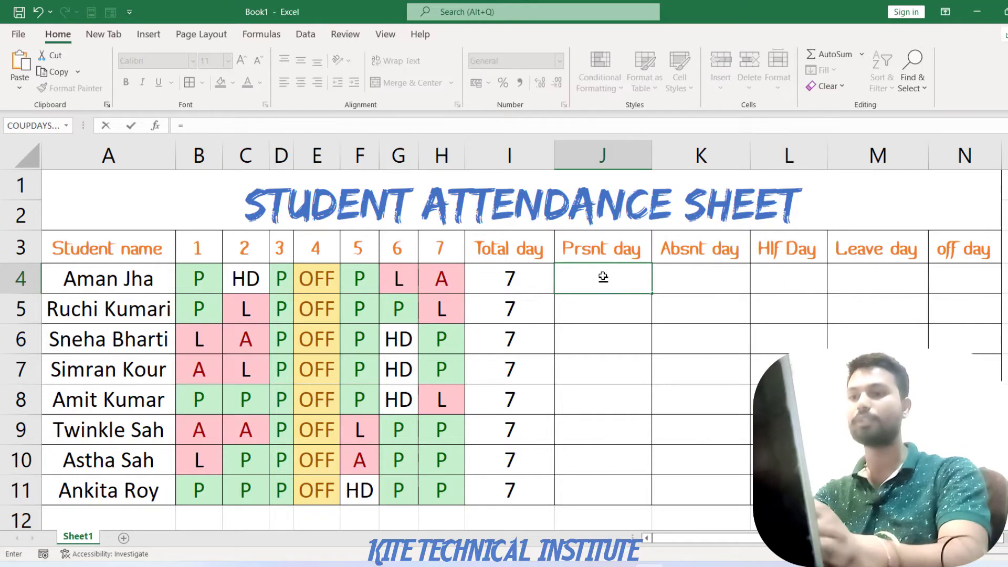
{"action": "type", "text": "=COUNT"}
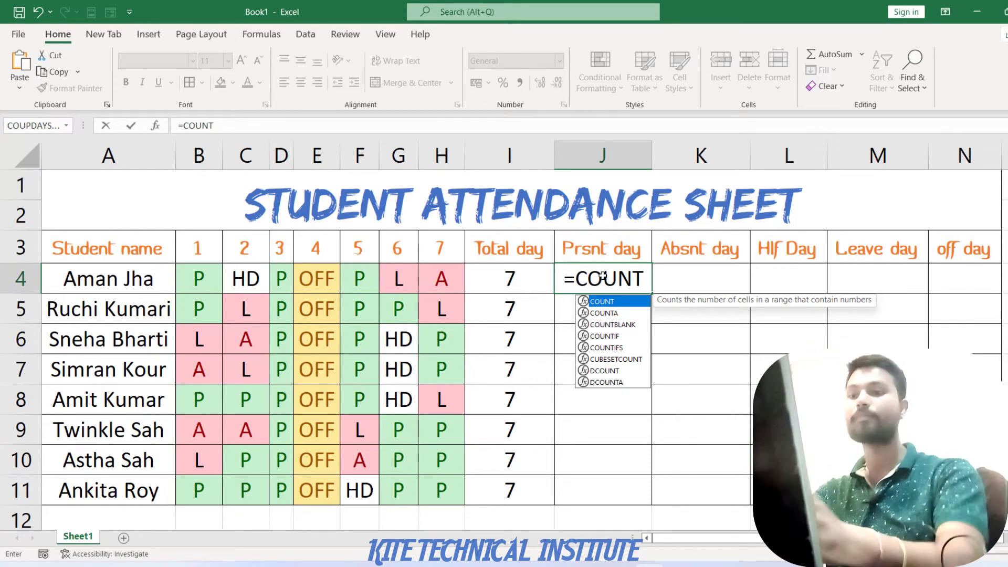
{"action": "type", "text": "IF"}
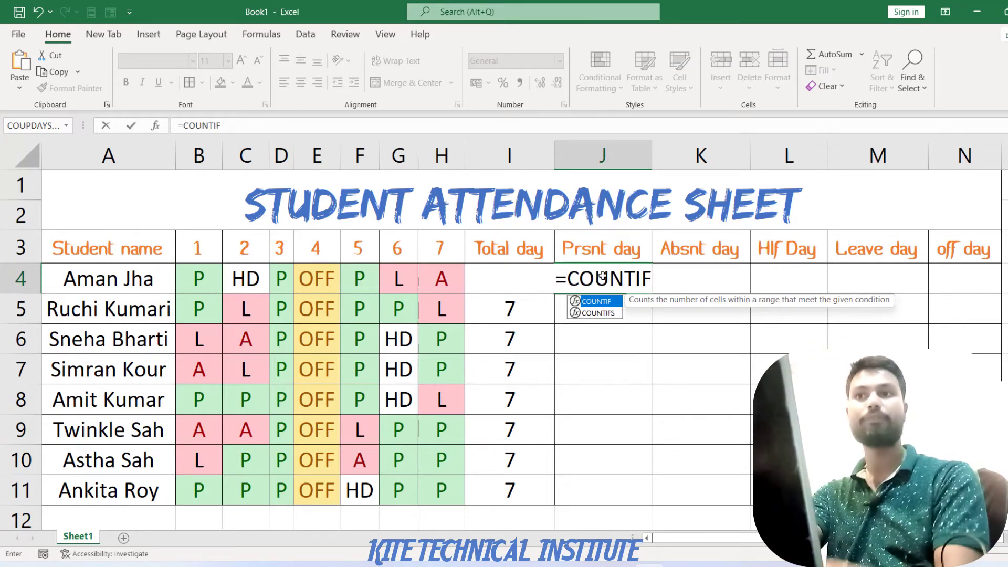
{"action": "type", "text": "("}
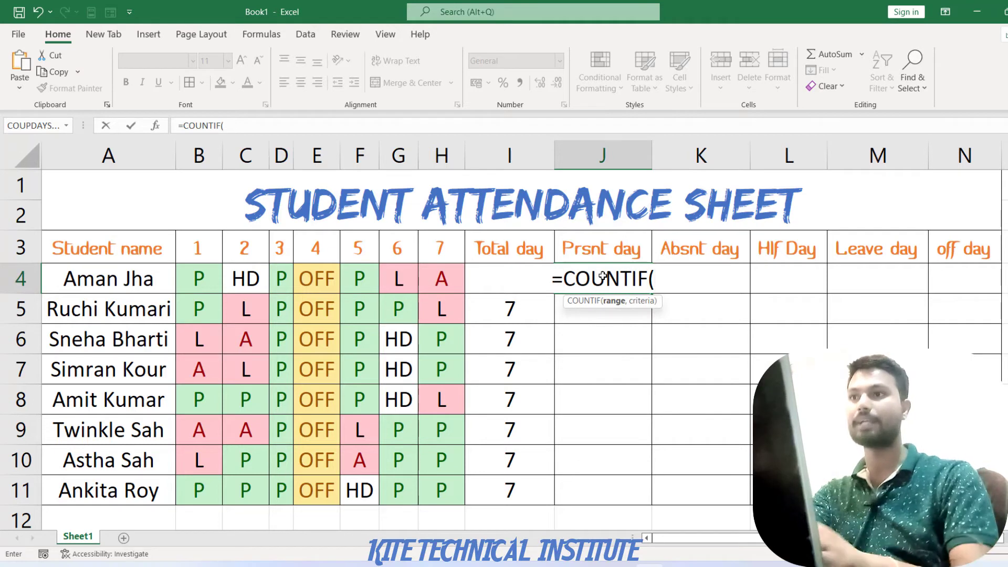
{"action": "left_click_drag", "start_coordinate": [195, 272], "coordinate": [436, 281]}
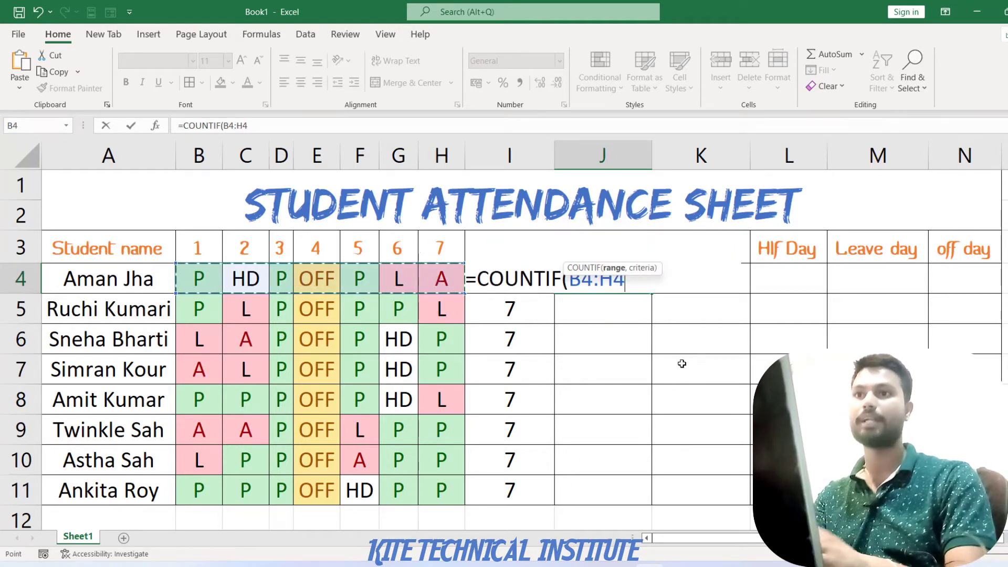
{"action": "type", "text": ","}
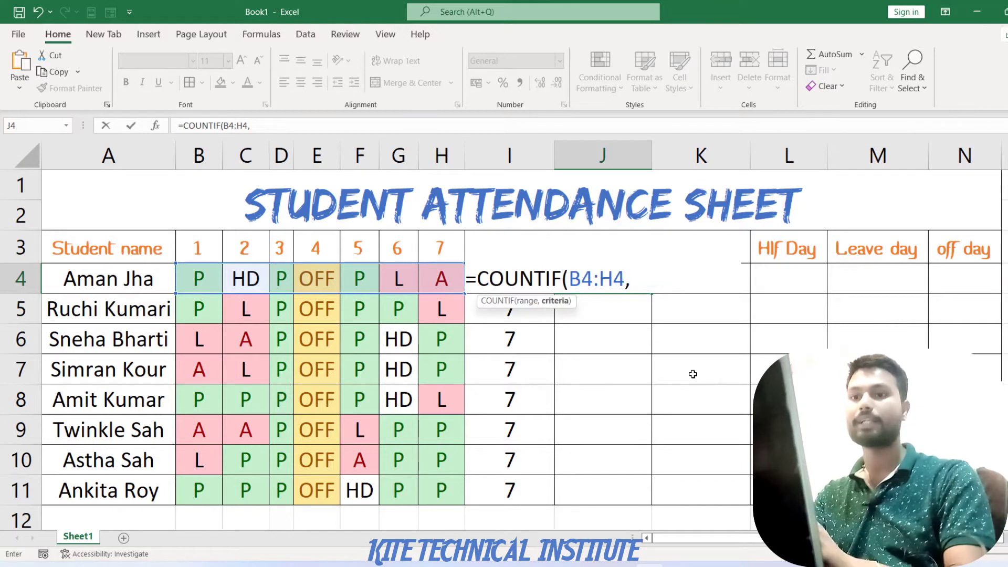
{"action": "type", "text": "\""}
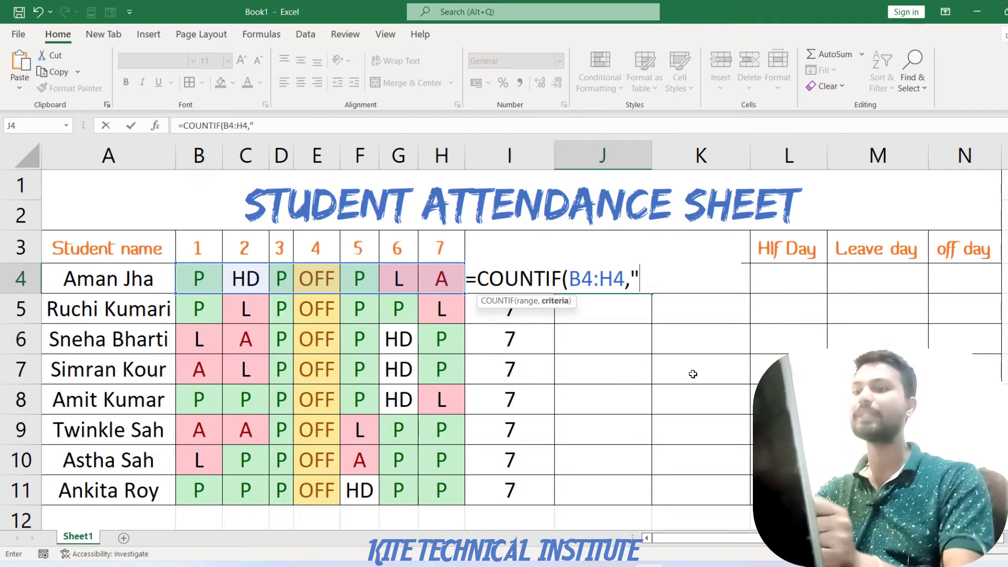
{"action": "type", "text": "P\""}
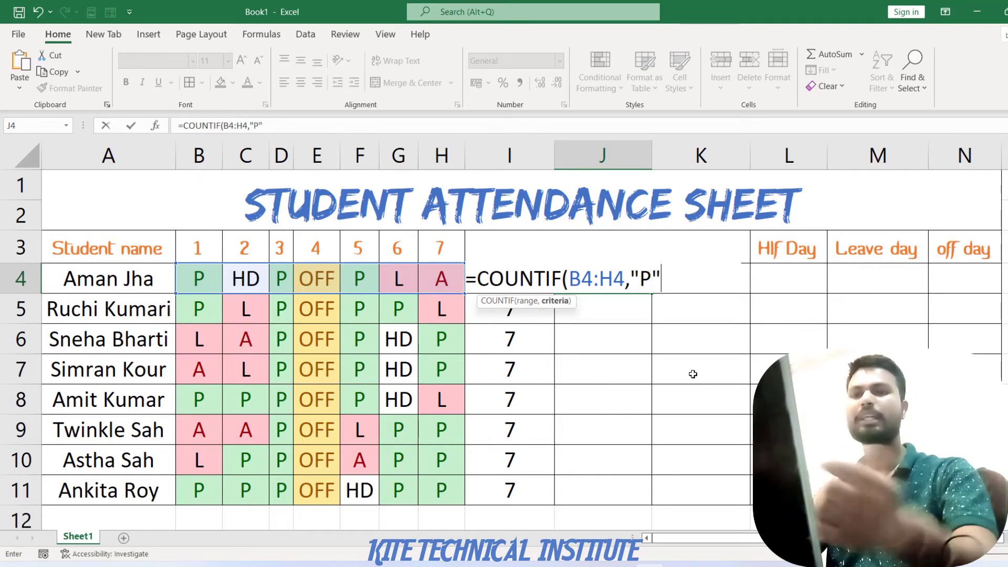
{"action": "type", "text": ")"}
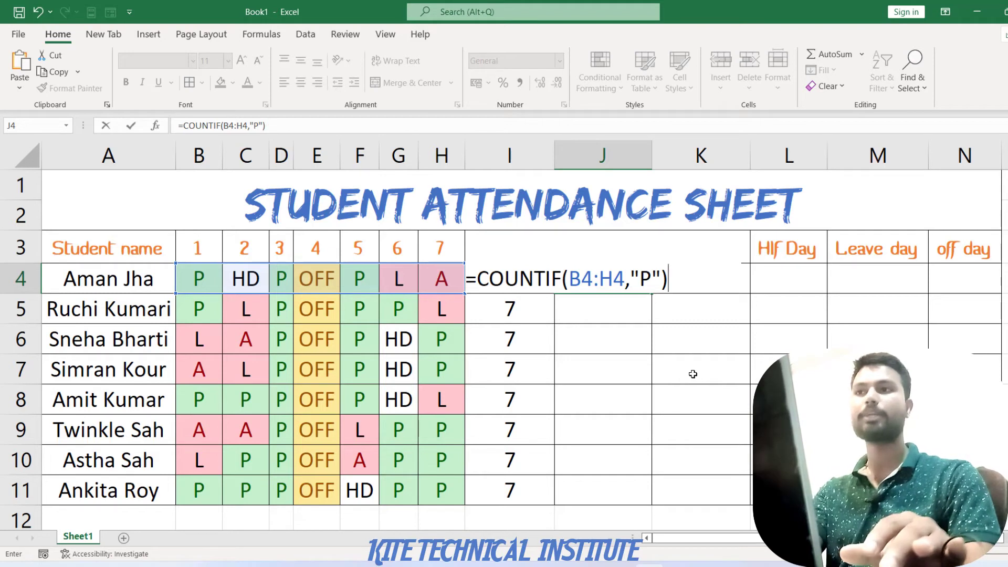
{"action": "key", "text": "Return"}
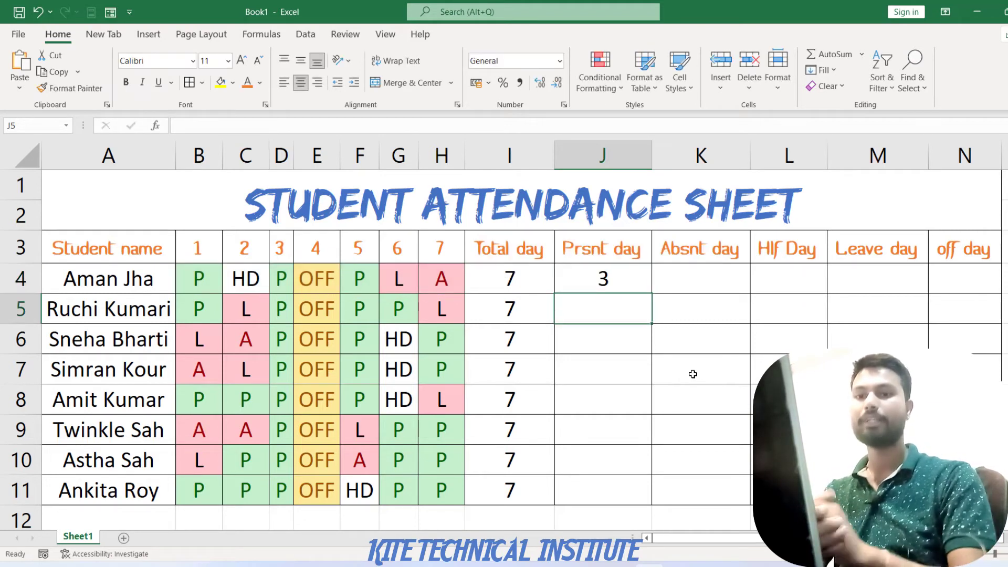
{"action": "key", "text": "Up"}
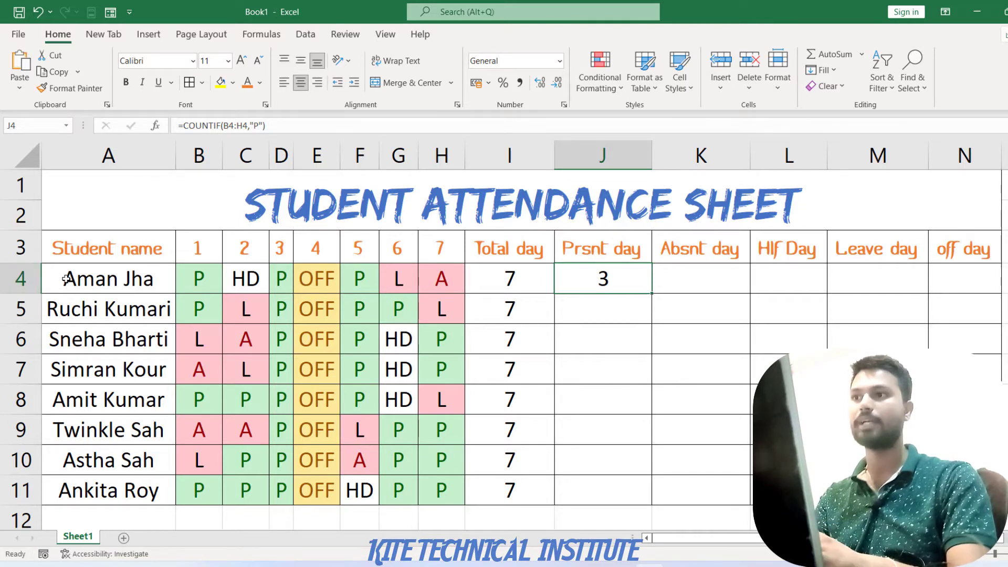
{"action": "left_click_drag", "start_coordinate": [651, 293], "coordinate": [636, 507]}
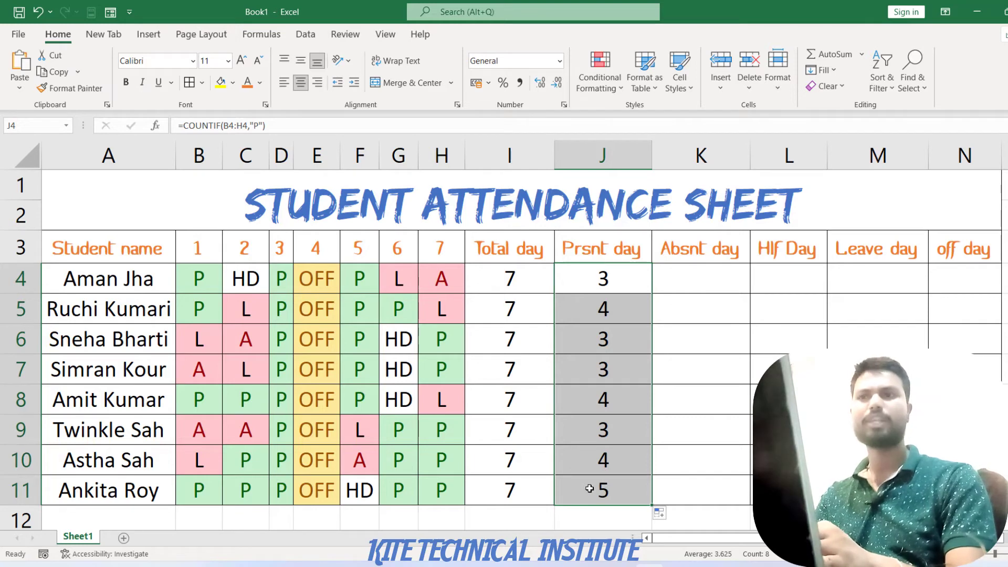
- Enter =COUNTIF(B4:H4,"A") in the first Absnt day cell, K4, to count the first student's absences
{"action": "left_click", "coordinate": [672, 289]}
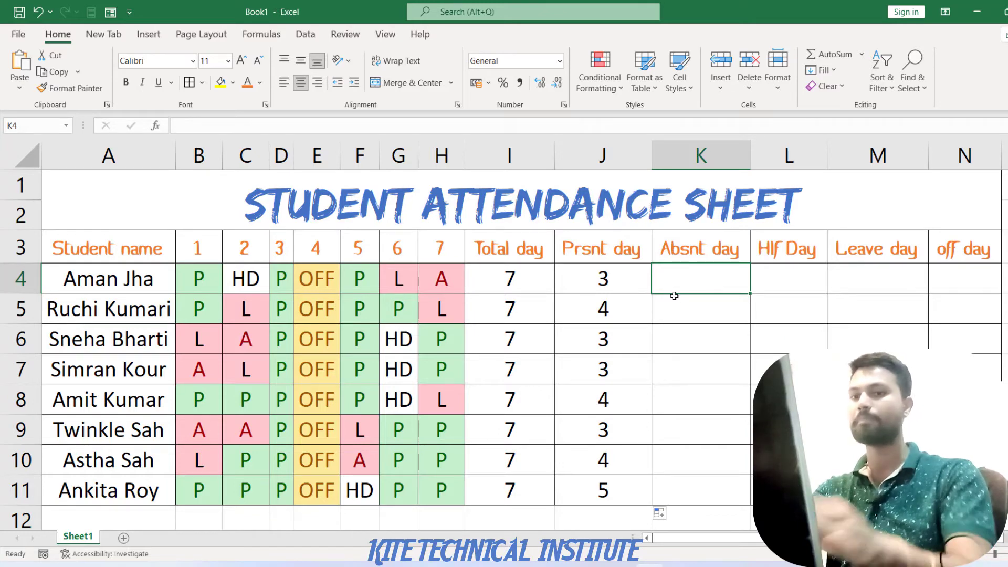
{"action": "type", "text": "=COU"}
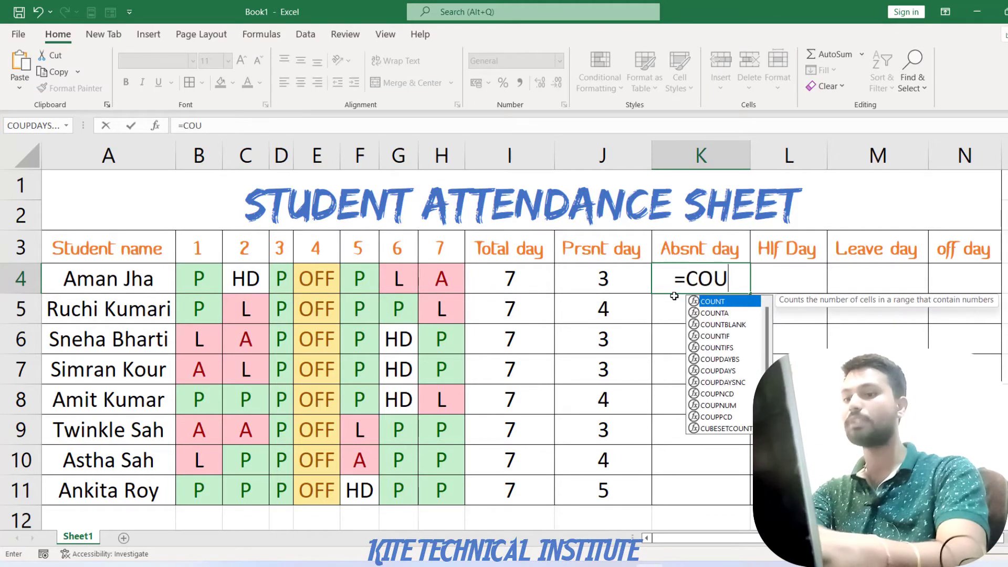
{"action": "type", "text": "NTI"}
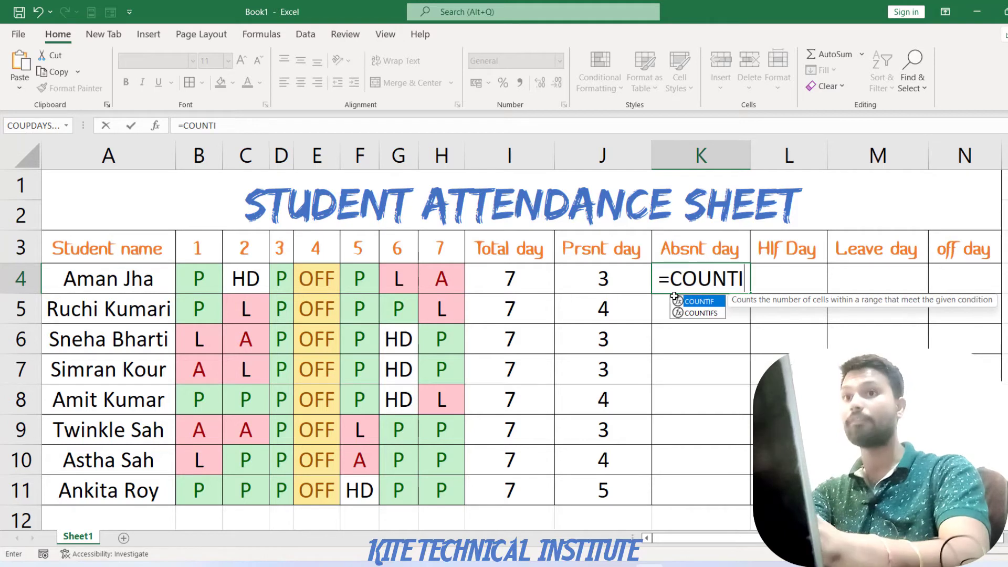
{"action": "type", "text": "F("}
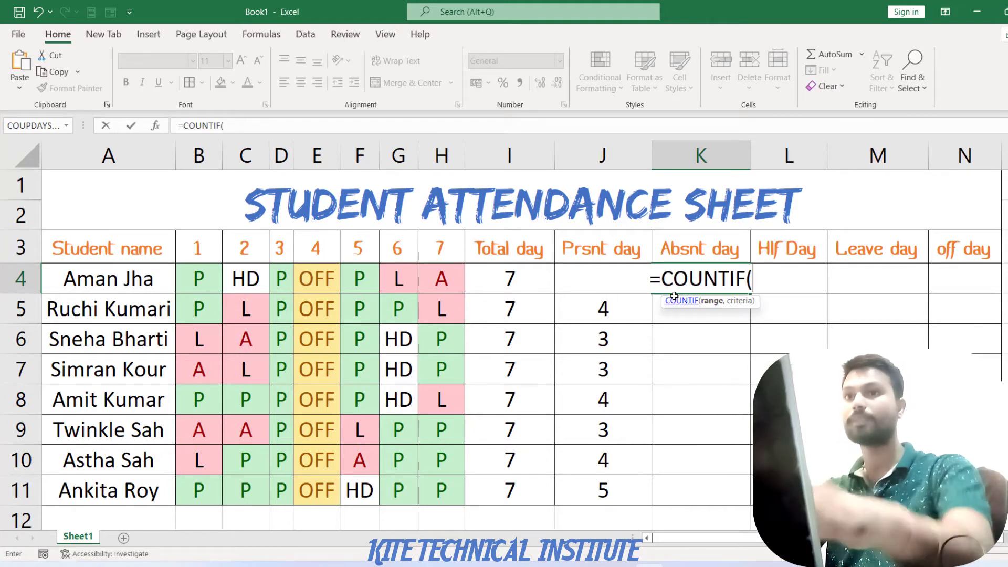
{"action": "left_click_drag", "start_coordinate": [187, 278], "coordinate": [462, 285]}
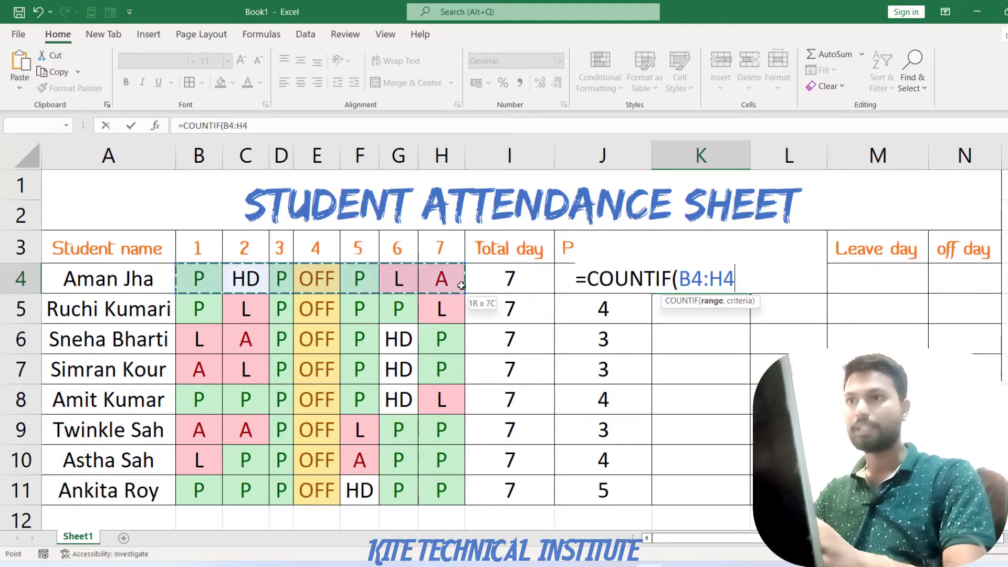
{"action": "type", "text": ","}
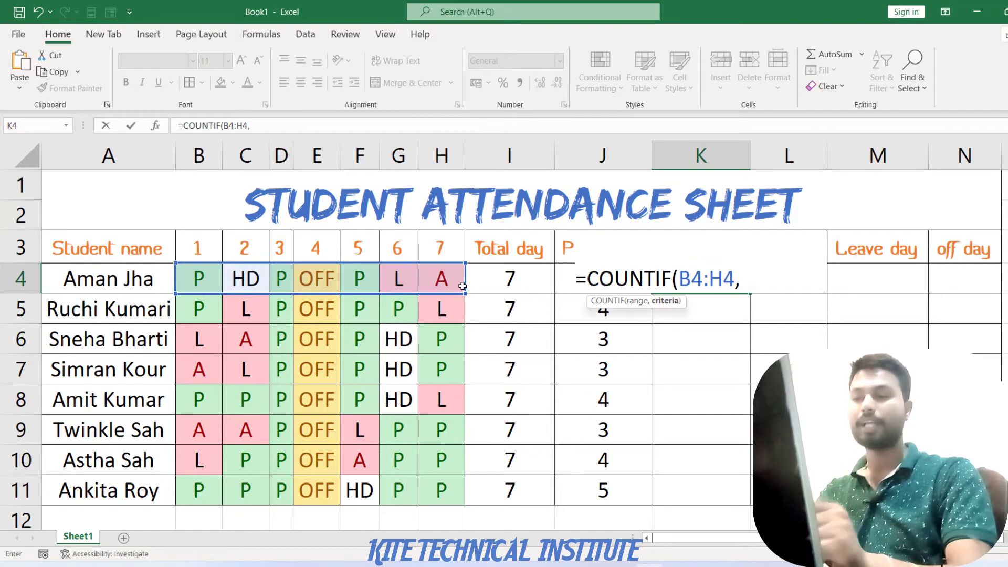
{"action": "type", "text": "\""}
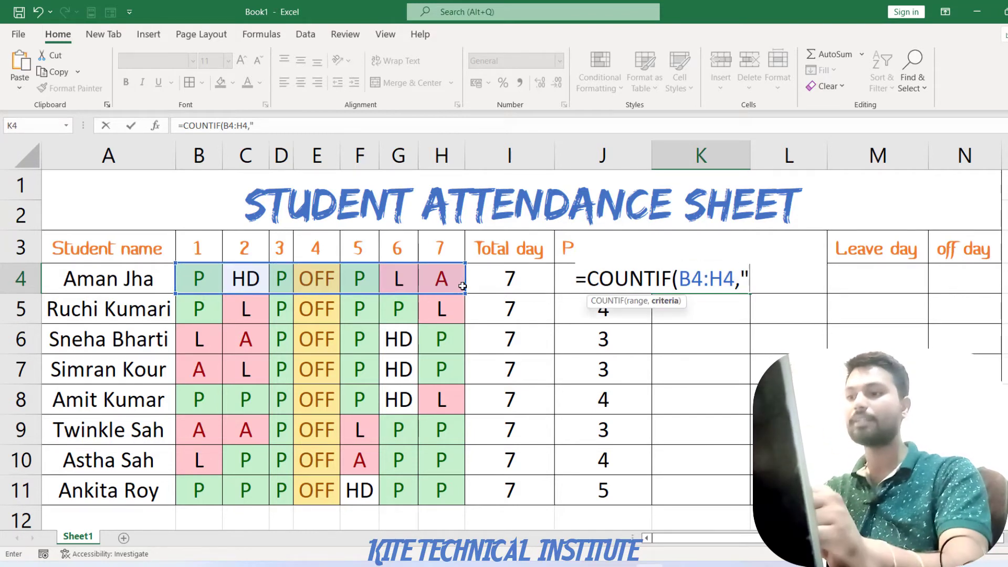
{"action": "type", "text": "a"}
{"action": "key", "text": "BackSpace"}
{"action": "type", "text": "A\")"}
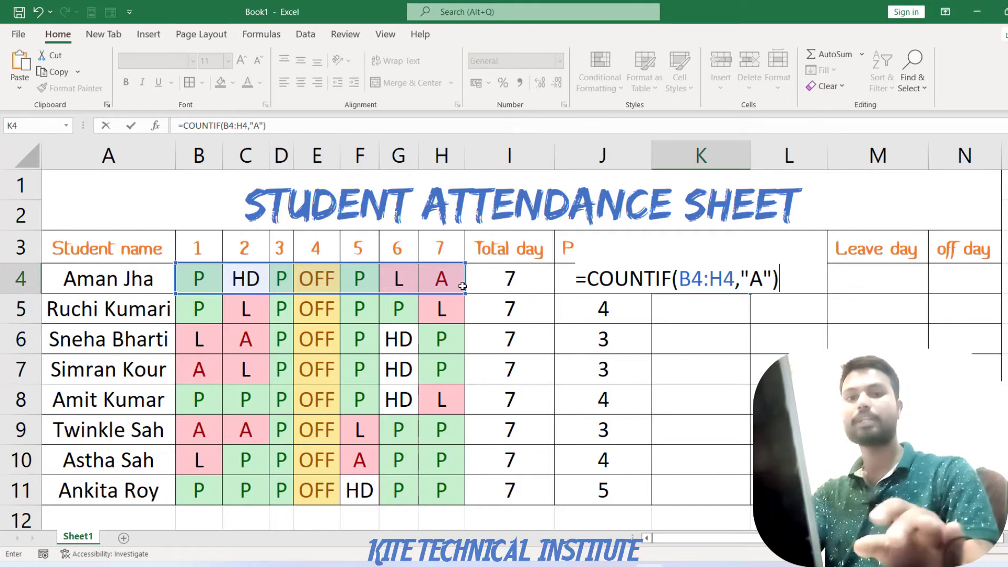
{"action": "key", "text": "Return"}
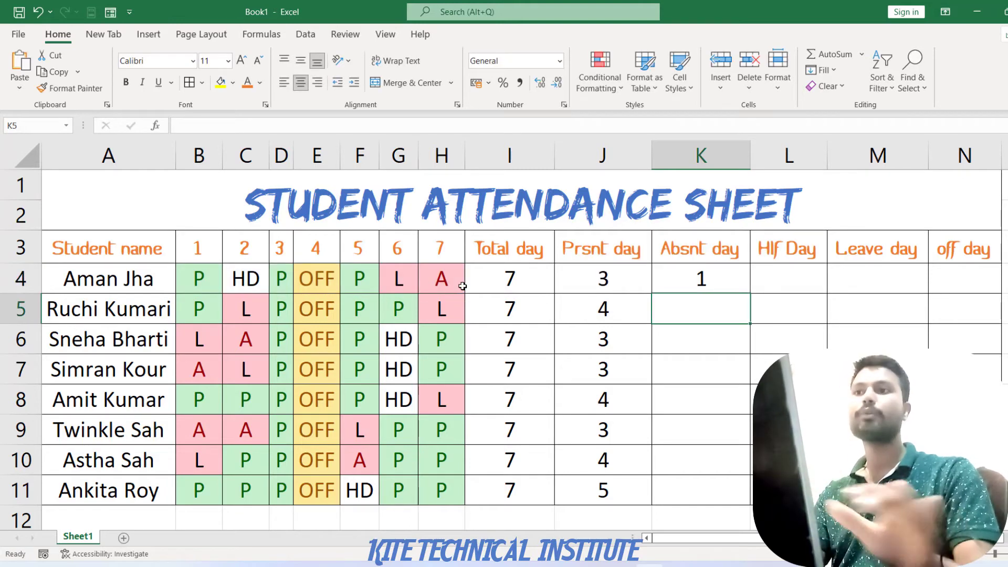
- Fill the absence formula from K4 down to K11 for the remaining students
{"action": "left_click", "coordinate": [717, 289]}
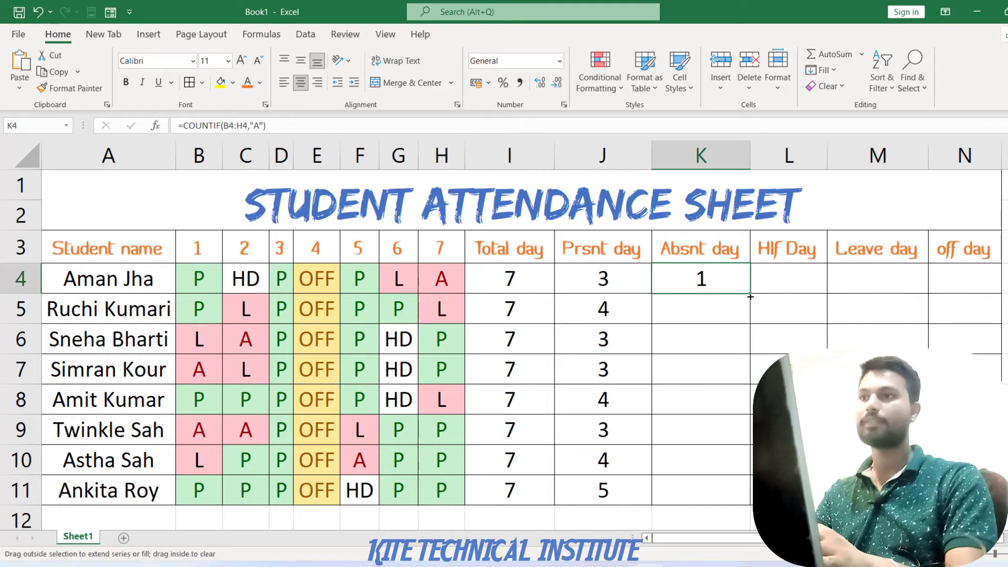
{"action": "left_click_drag", "start_coordinate": [750, 296], "coordinate": [748, 349]}
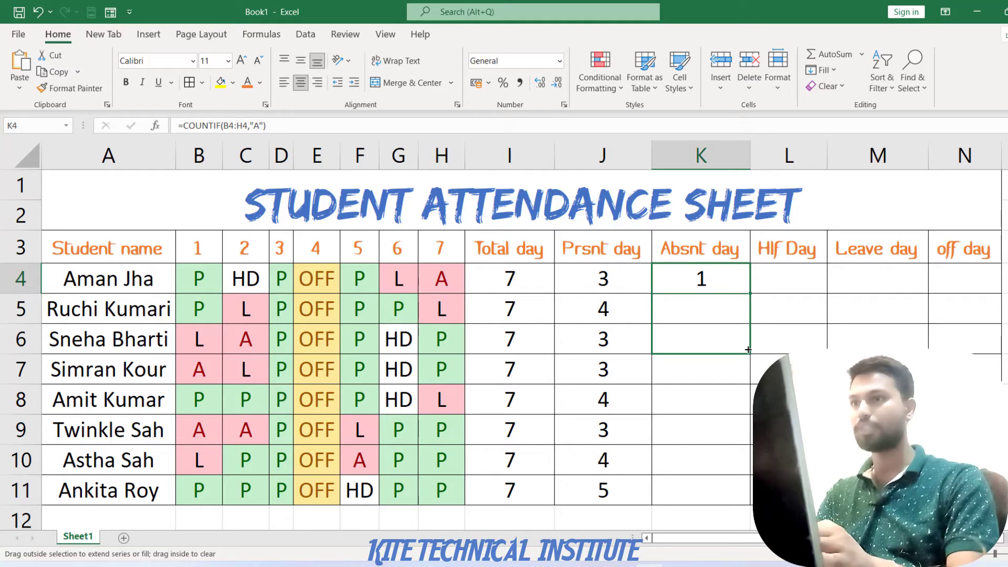
{"action": "left_click_drag", "start_coordinate": [749, 362], "coordinate": [737, 502]}
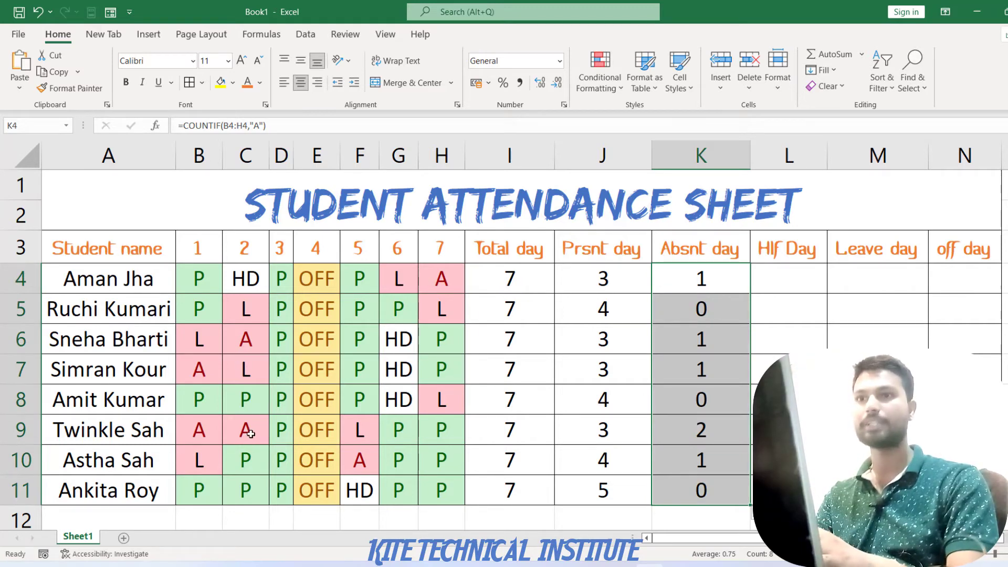
- Enter =COUNTIF(B4:H4,"HD") in the first Hlf Day cell, L4, and fill the formula down to L11
{"action": "left_click", "coordinate": [776, 286]}
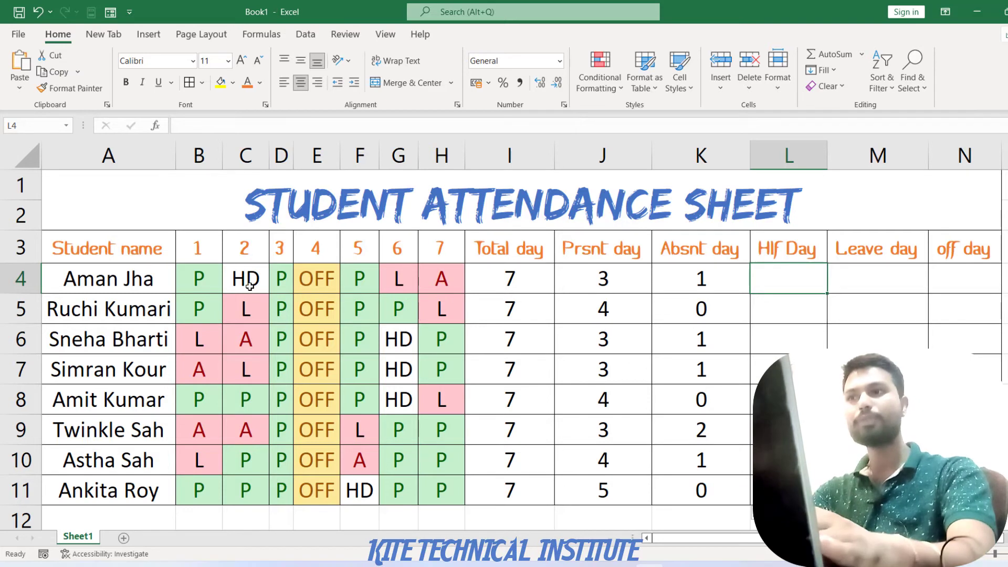
{"action": "type", "text": "="}
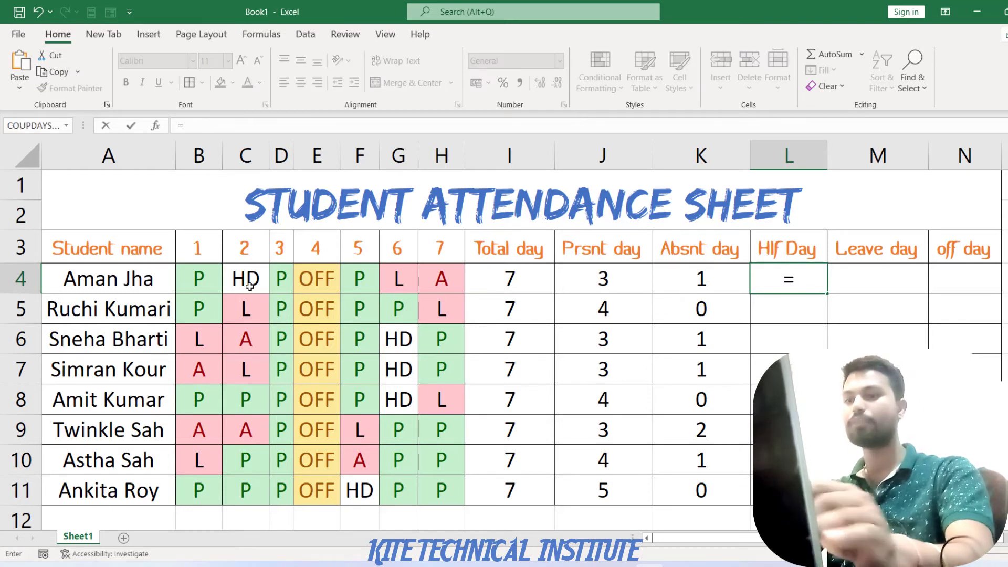
{"action": "type", "text": "COUNT"}
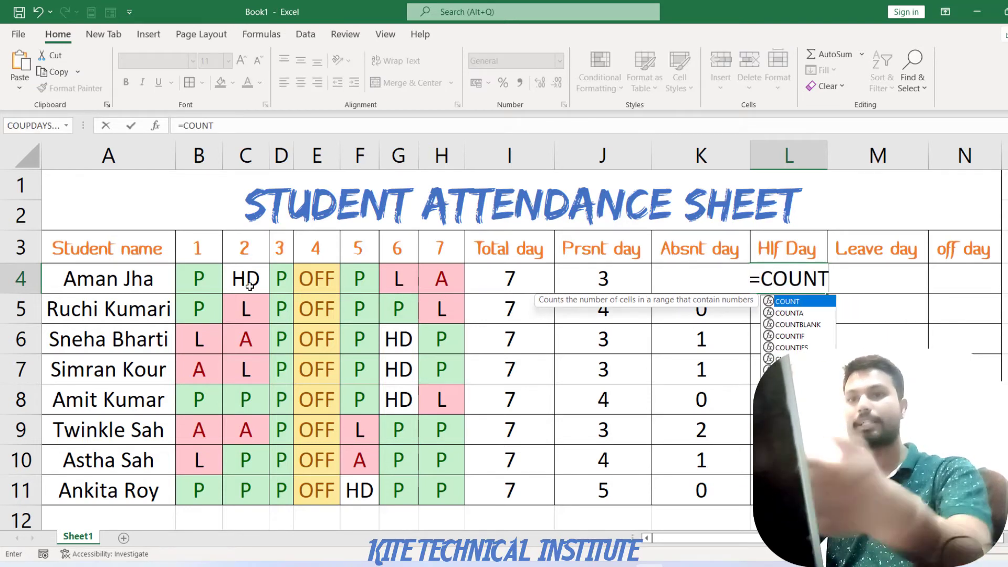
{"action": "type", "text": "IF("}
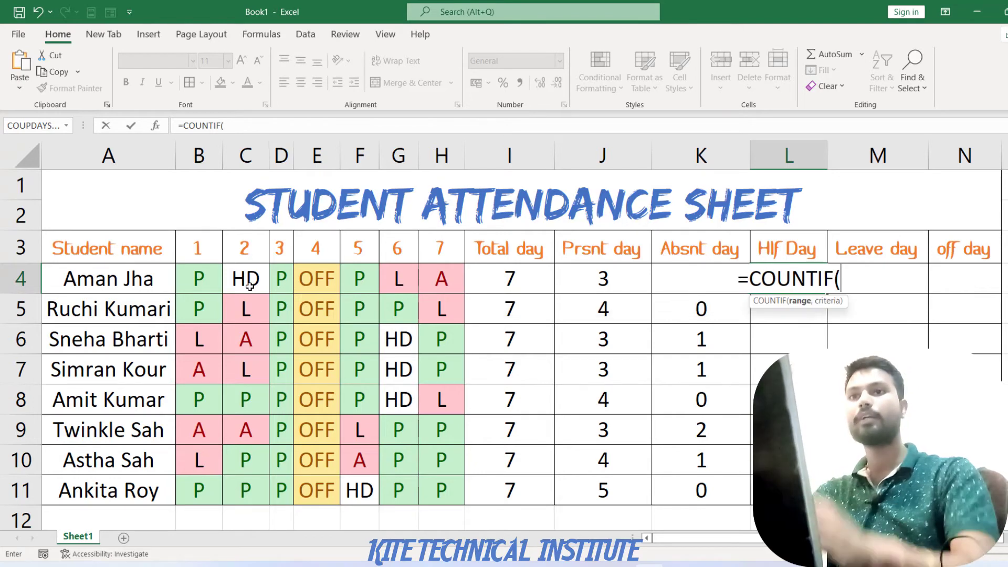
{"action": "left_click_drag", "start_coordinate": [183, 278], "coordinate": [428, 282]}
{"action": "type", "text": ","}
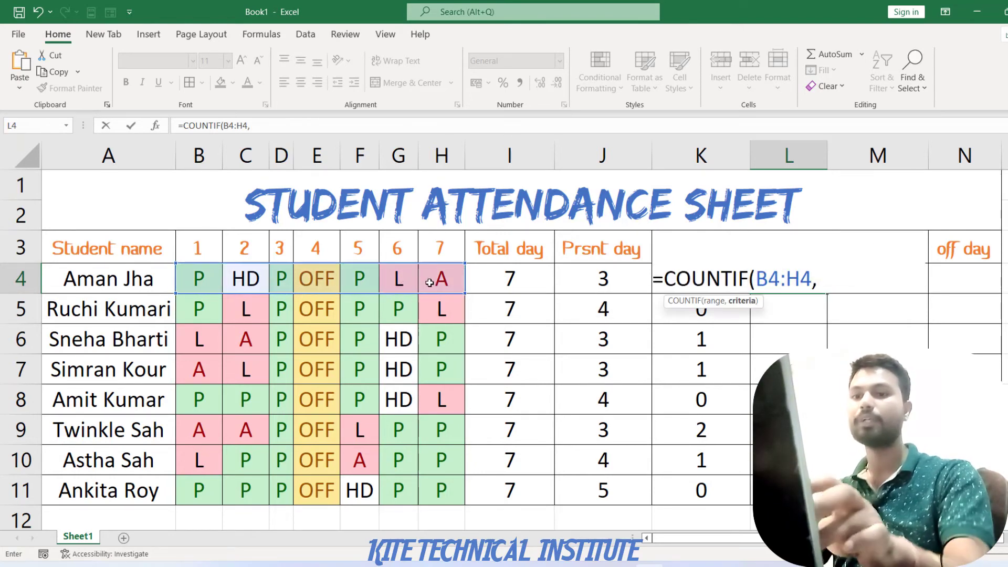
{"action": "type", "text": "\""}
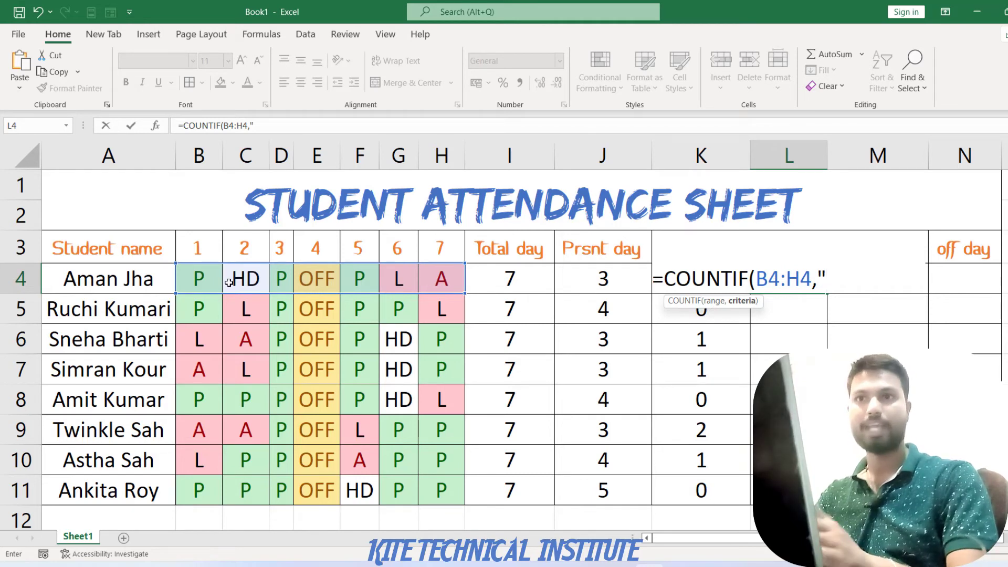
{"action": "type", "text": "h"}
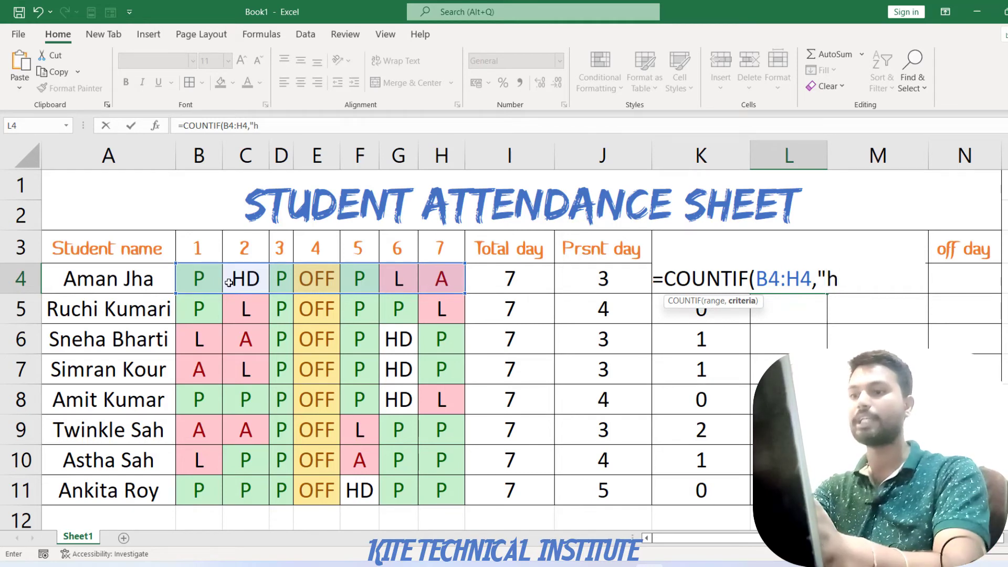
{"action": "key", "text": "BackSpace"}
{"action": "type", "text": "HD"}
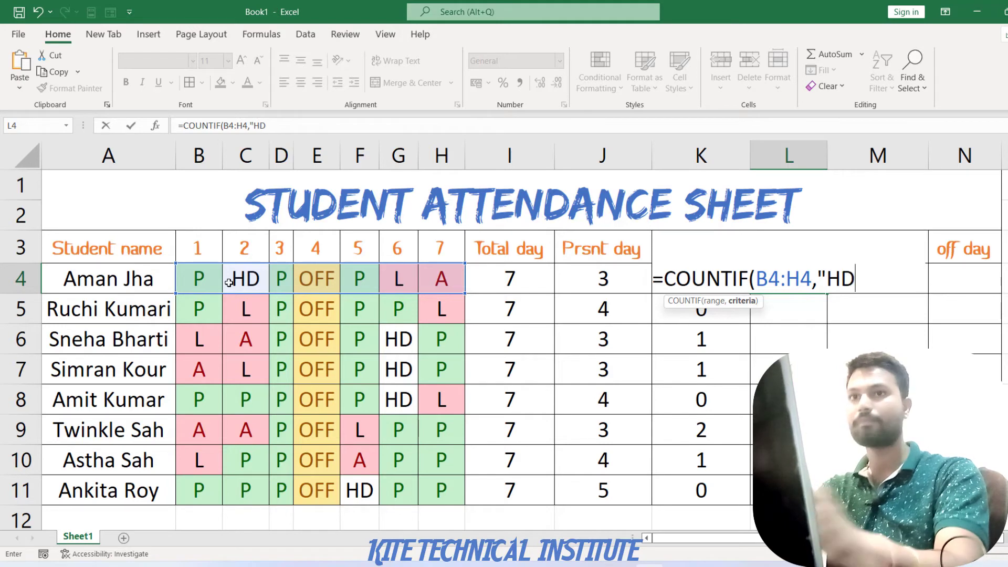
{"action": "type", "text": "\")"}
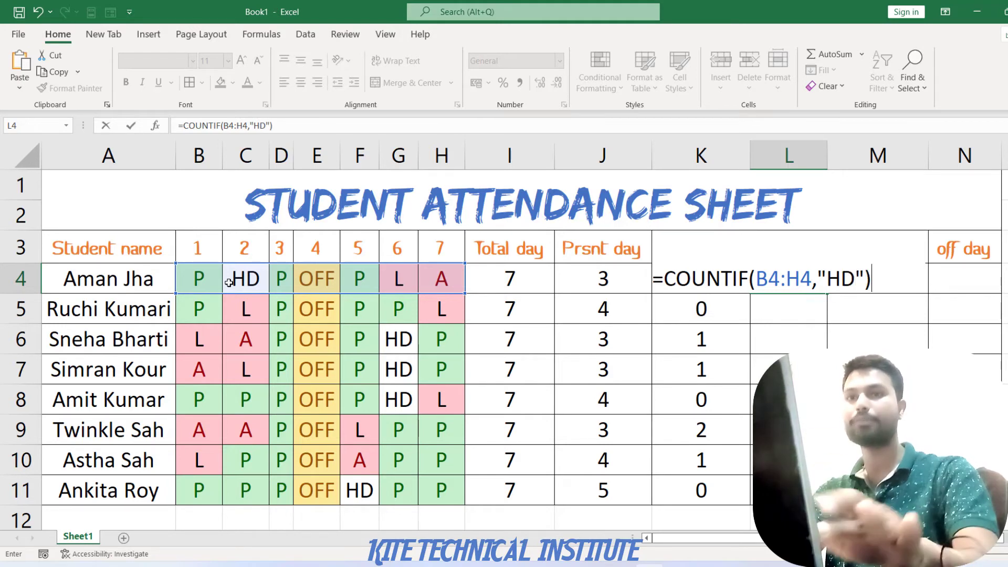
{"action": "key", "text": "Return"}
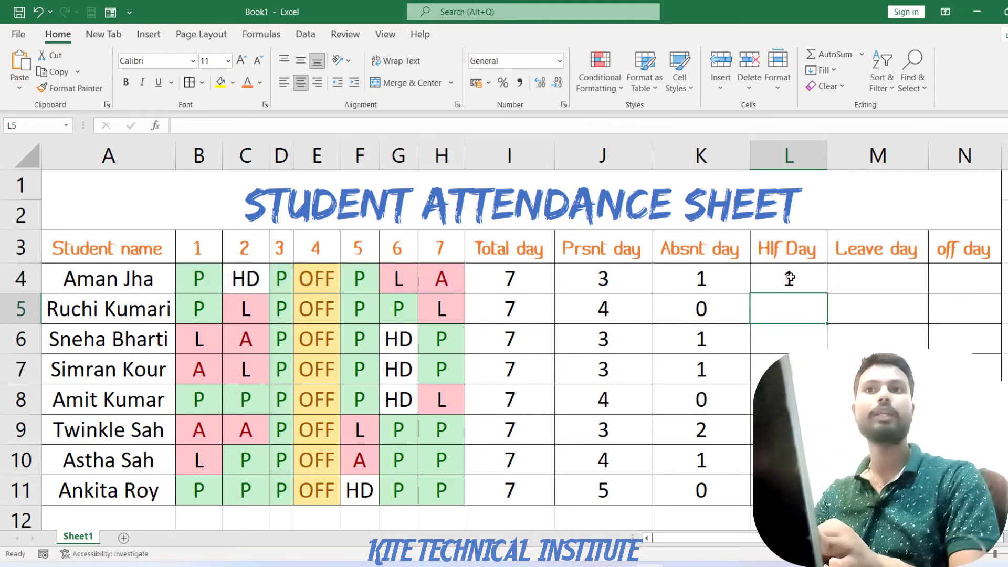
{"action": "left_click", "coordinate": [790, 279]}
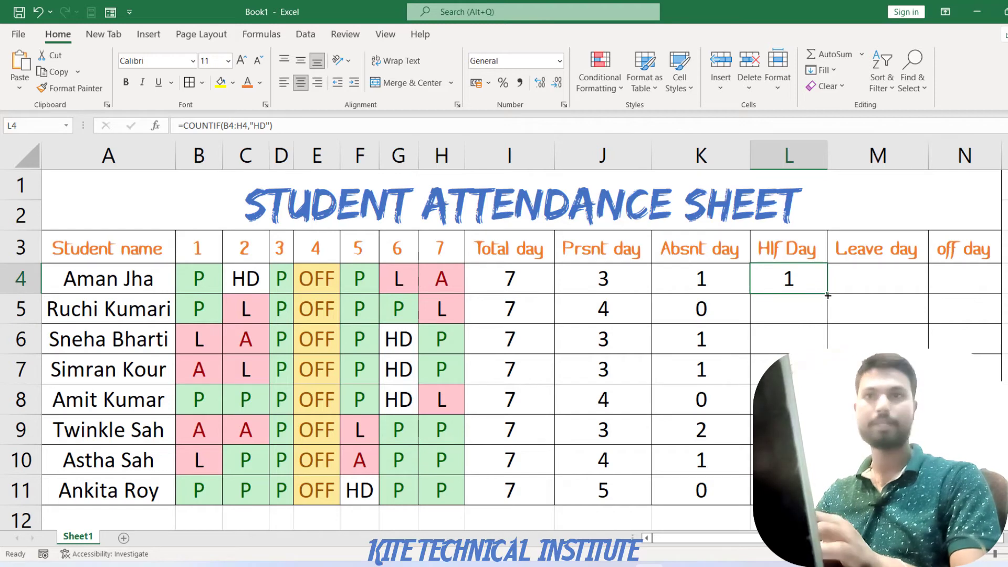
{"action": "double_click", "coordinate": [828, 296]}
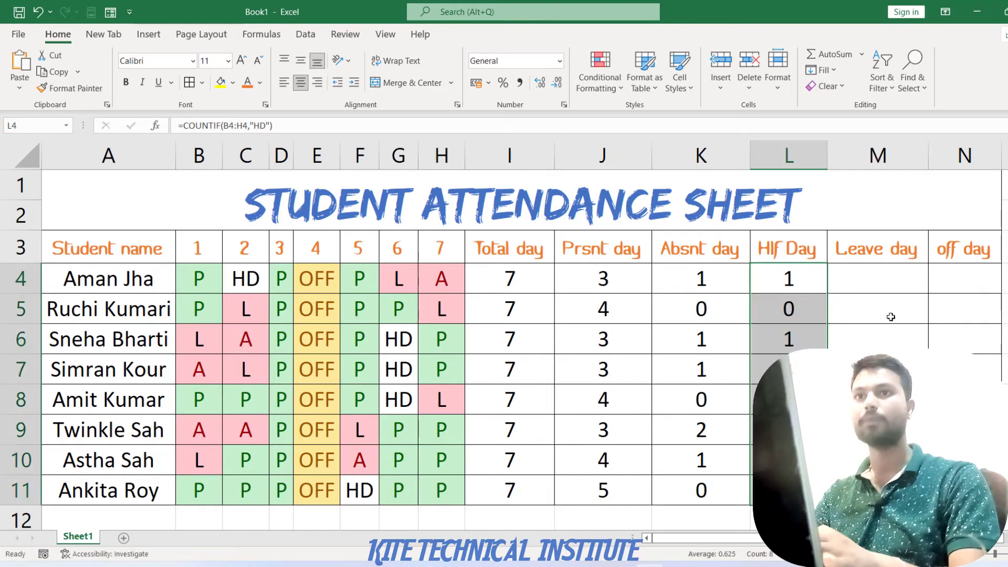
- Enter =COUNTIF(B4:H4,"L") in the first Leave day cell, M4, and fill the formula down to M11
{"action": "left_click", "coordinate": [873, 285]}
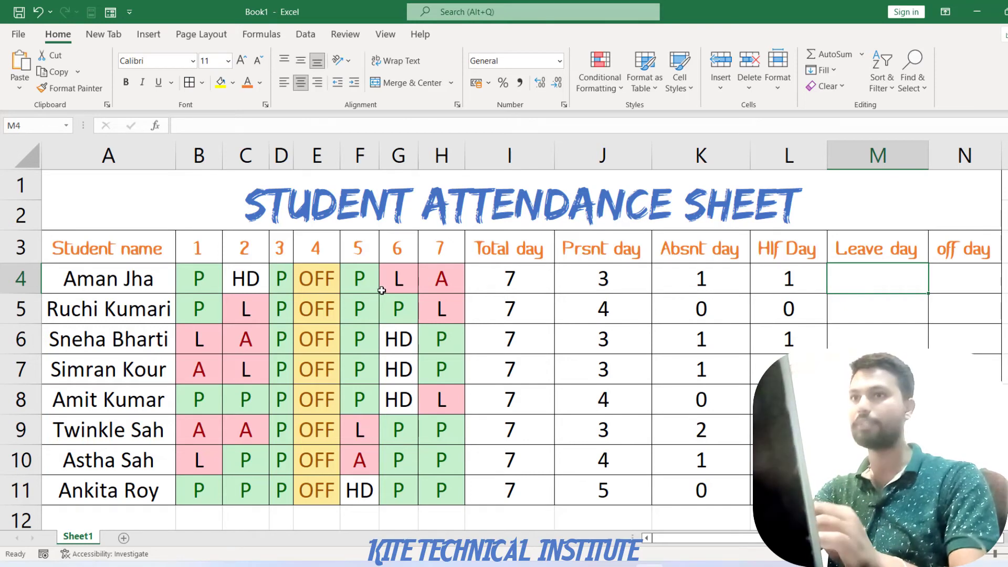
{"action": "type", "text": "="}
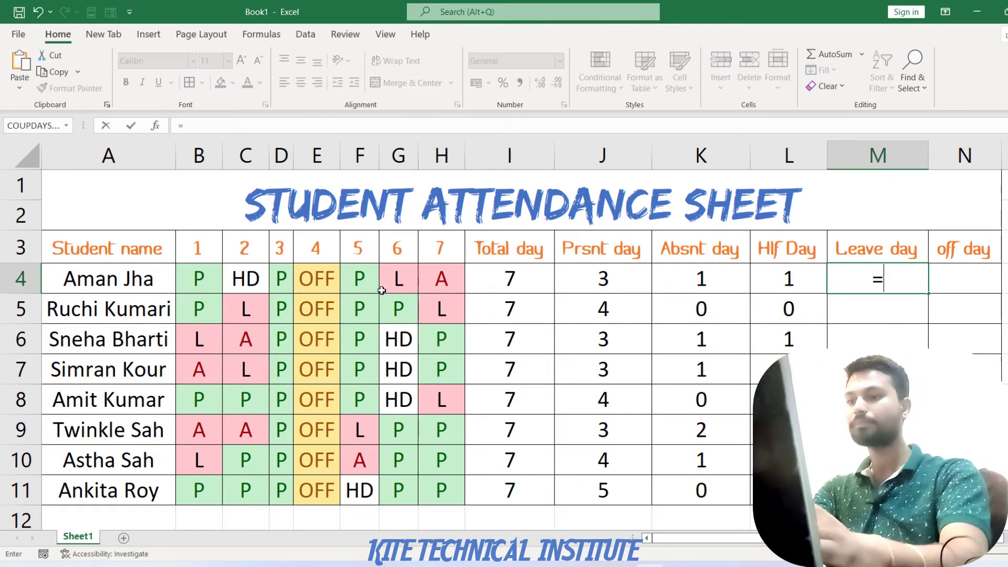
{"action": "type", "text": "COUNTIN"}
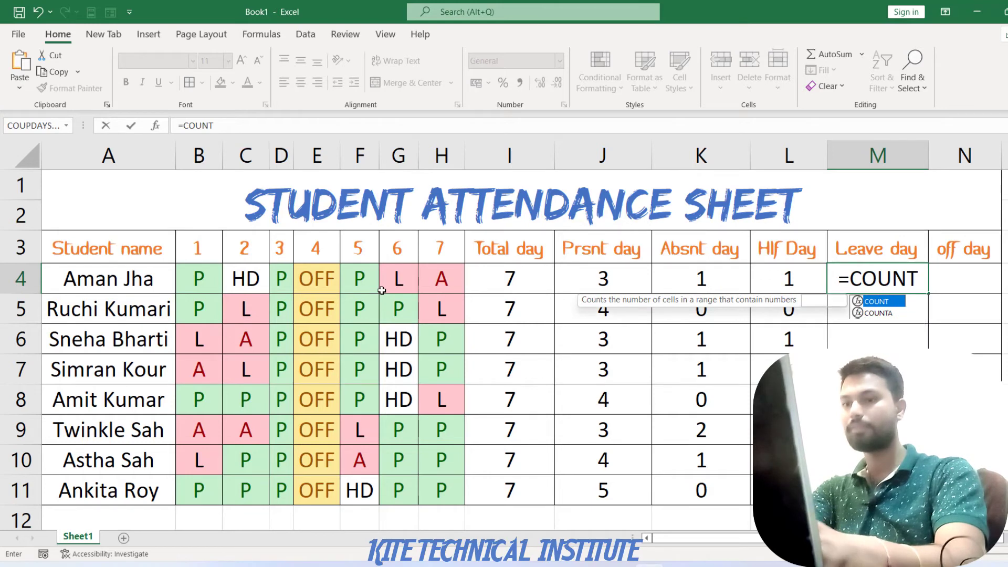
{"action": "key", "text": "BackSpace"}
{"action": "type", "text": "F("}
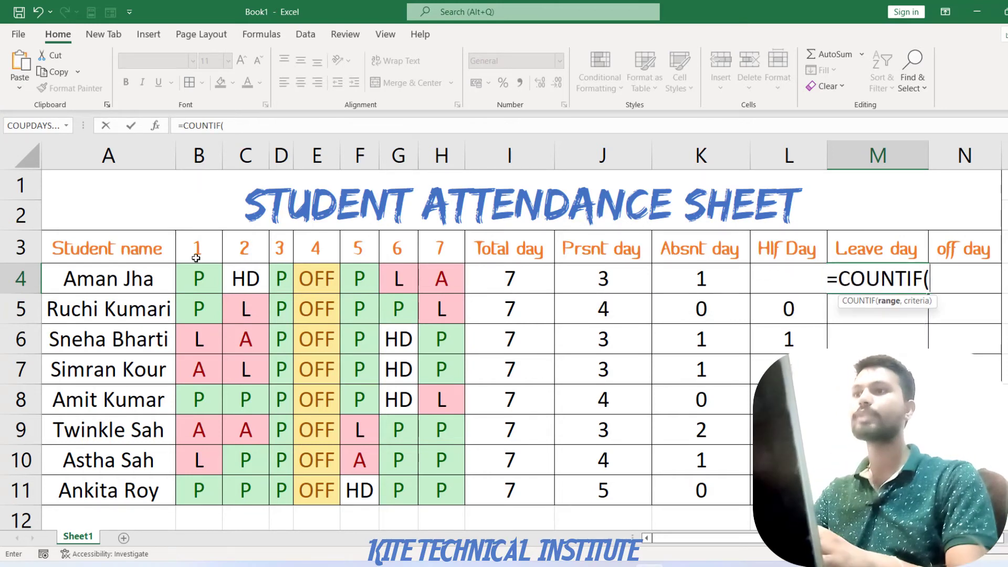
{"action": "left_click_drag", "start_coordinate": [198, 275], "coordinate": [444, 284]}
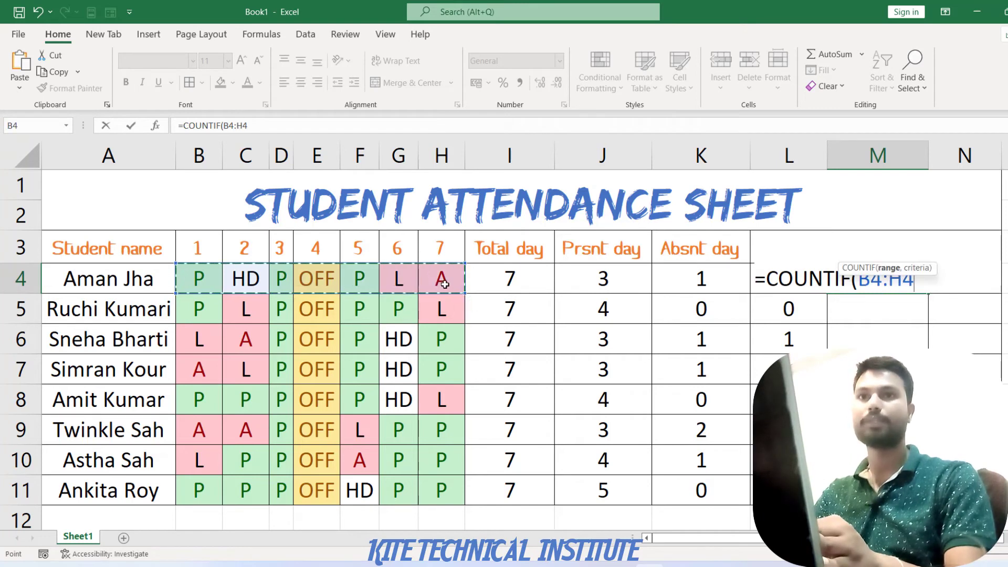
{"action": "type", "text": ","}
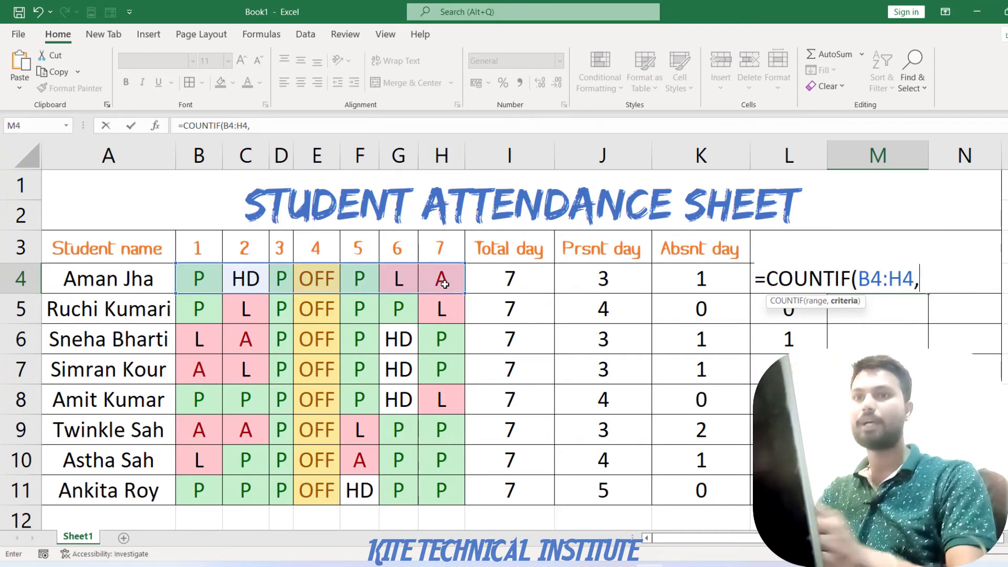
{"action": "type", "text": "\""}
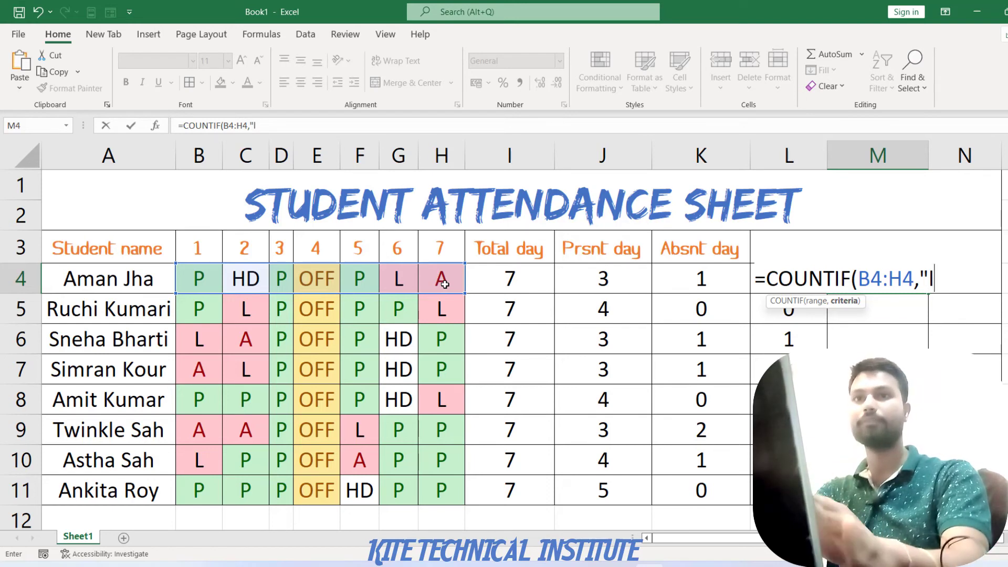
{"action": "type", "text": "L\")"}
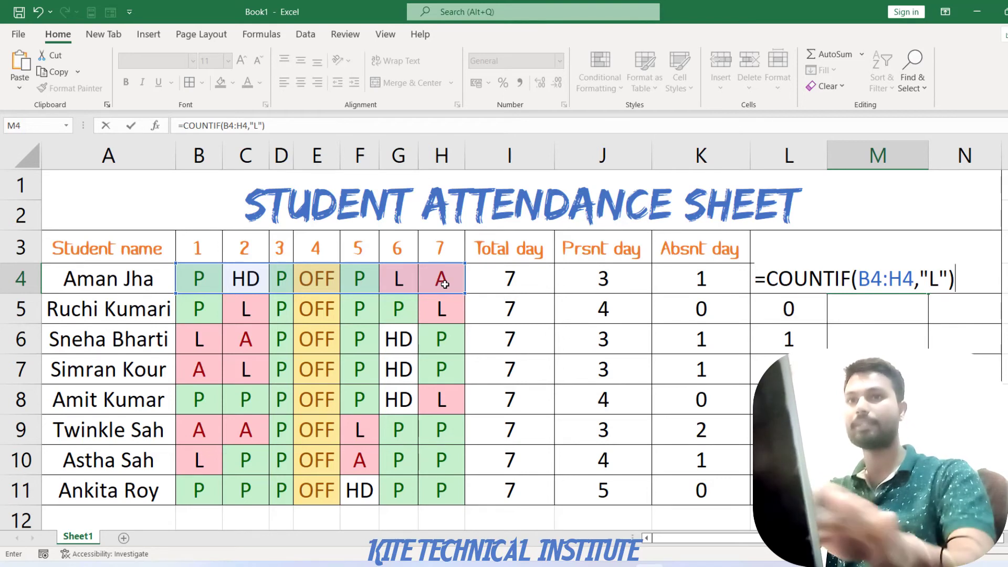
{"action": "key", "text": "ctrl+Return"}
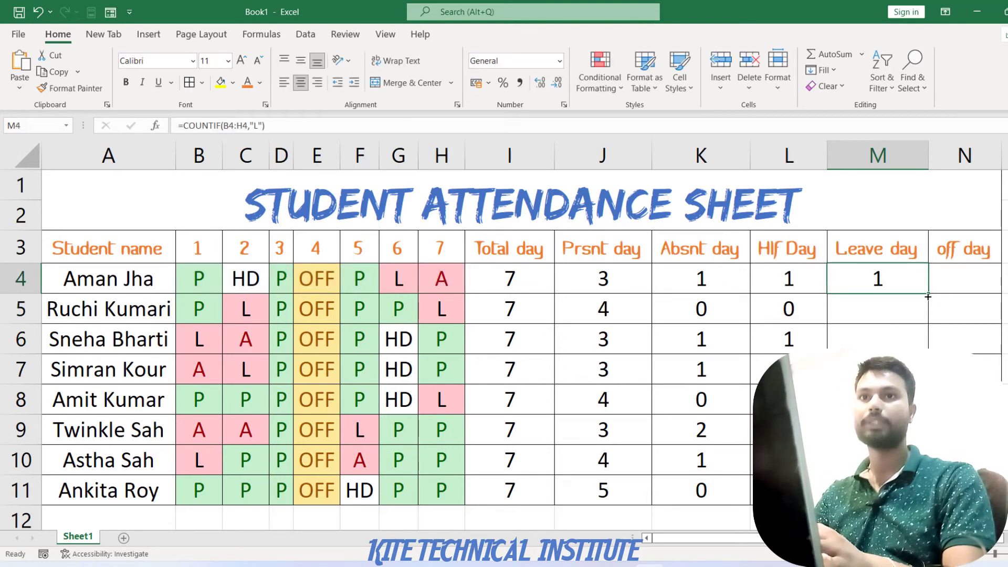
{"action": "left_click_drag", "start_coordinate": [929, 293], "coordinate": [877, 491]}
- Enter =COUNTIF(B4:H4,"OFF") in the first off day cell, N4, and fill the formula down to N11
{"action": "left_click", "coordinate": [967, 288]}
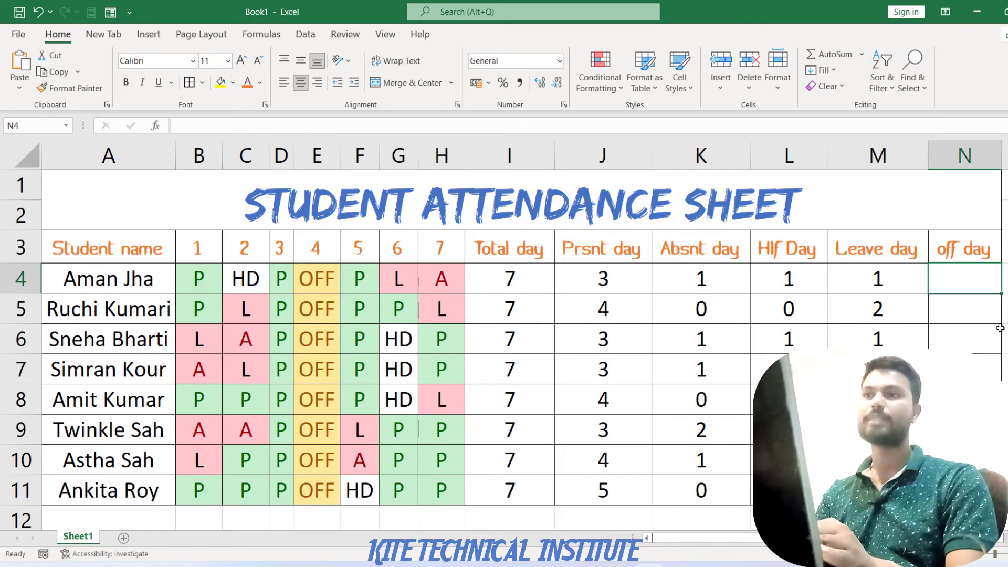
{"action": "type", "text": "=CO"}
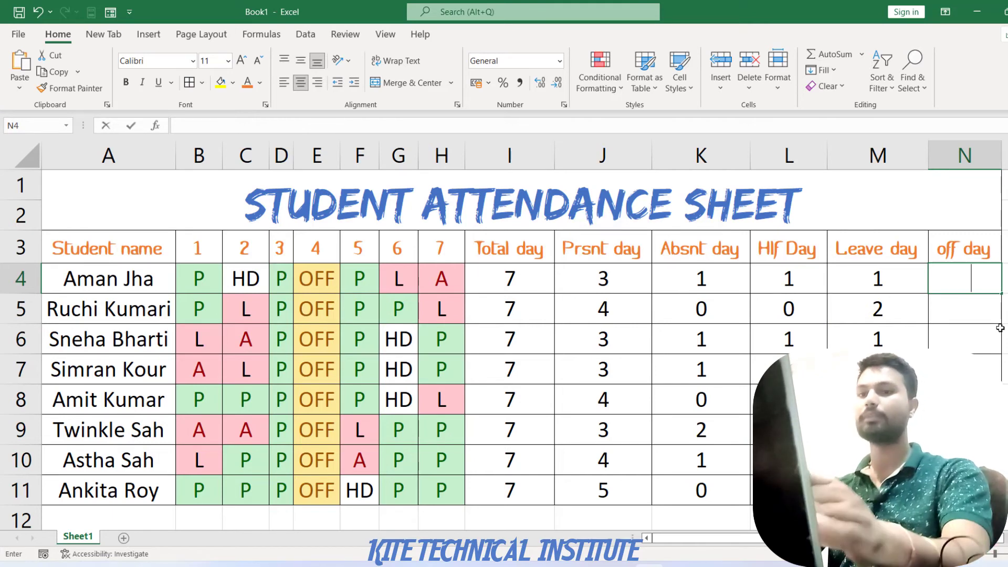
{"action": "type", "text": "UN"}
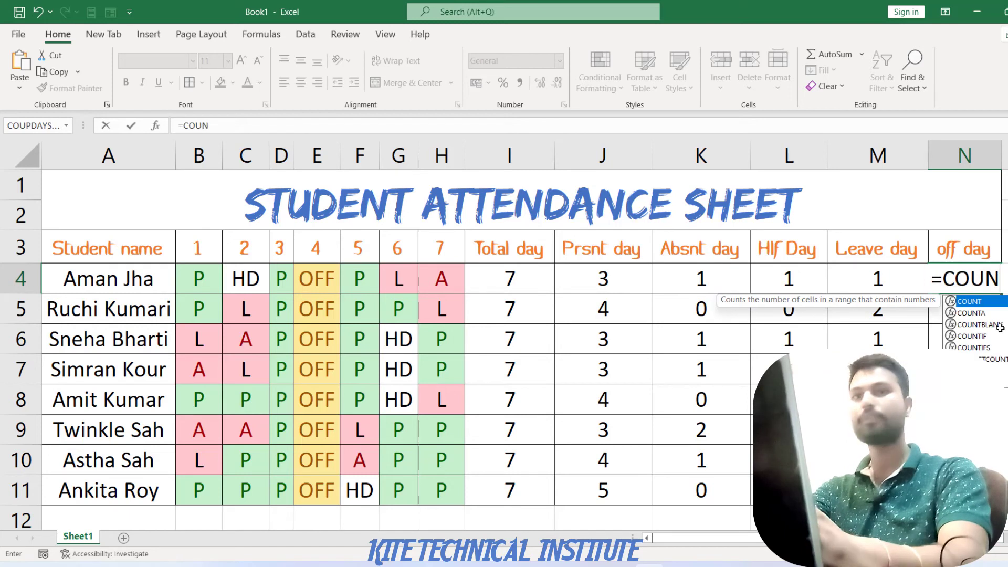
{"action": "type", "text": "TIF("}
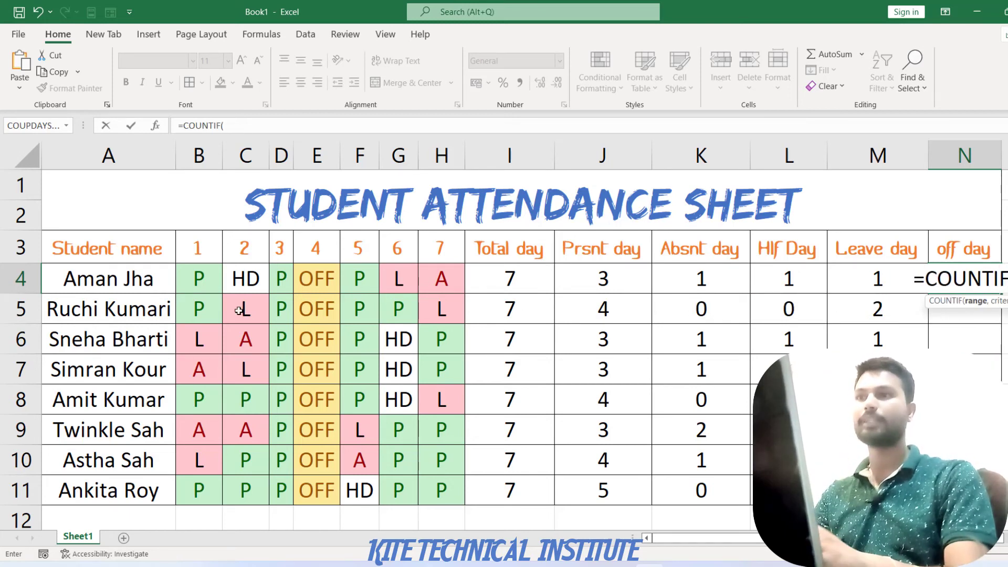
{"action": "left_click_drag", "start_coordinate": [200, 283], "coordinate": [438, 279]}
{"action": "type", "text": ","}
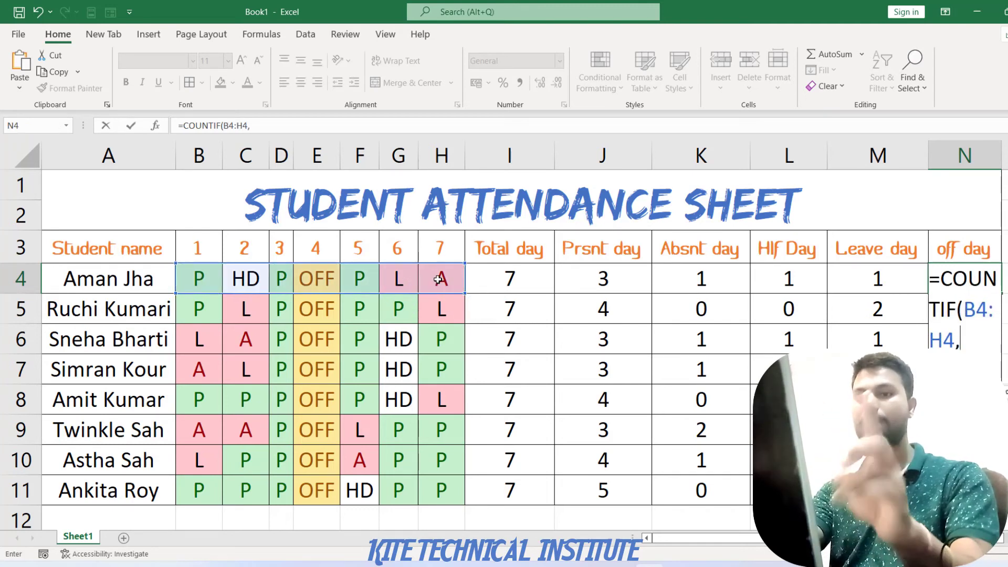
{"action": "type", "text": "\""}
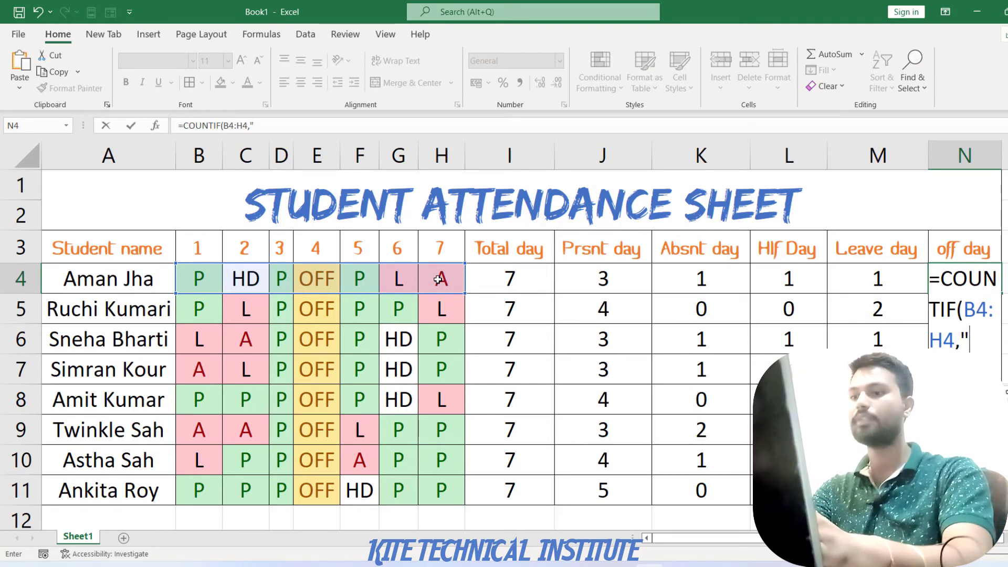
{"action": "type", "text": "OFF\""}
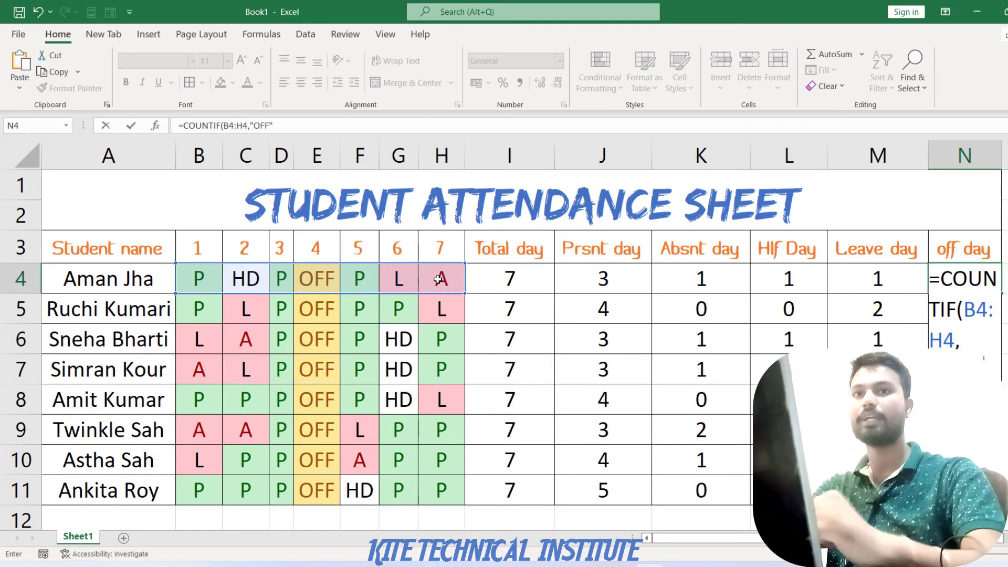
{"action": "key", "text": "Return"}
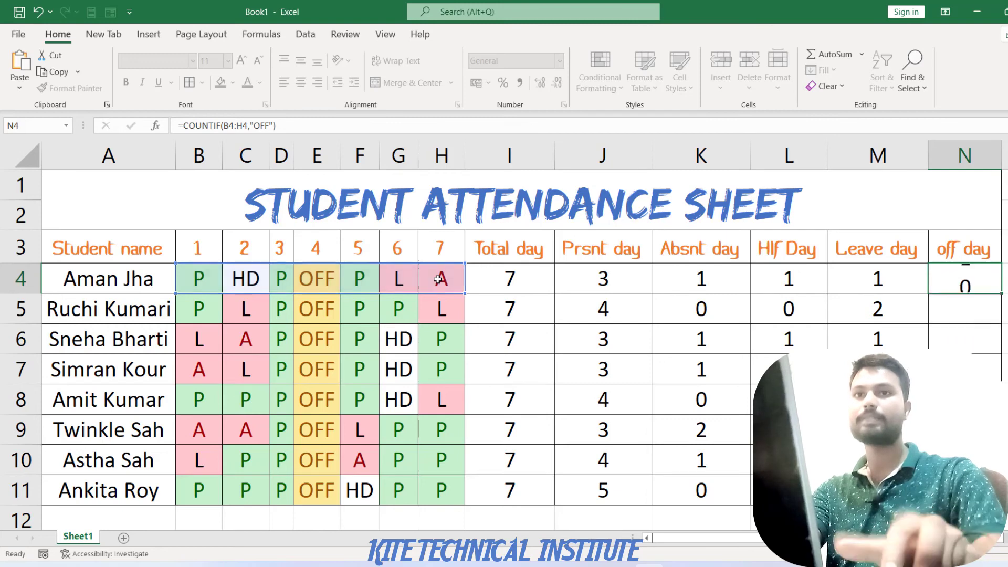
{"action": "left_click", "coordinate": [979, 277]}
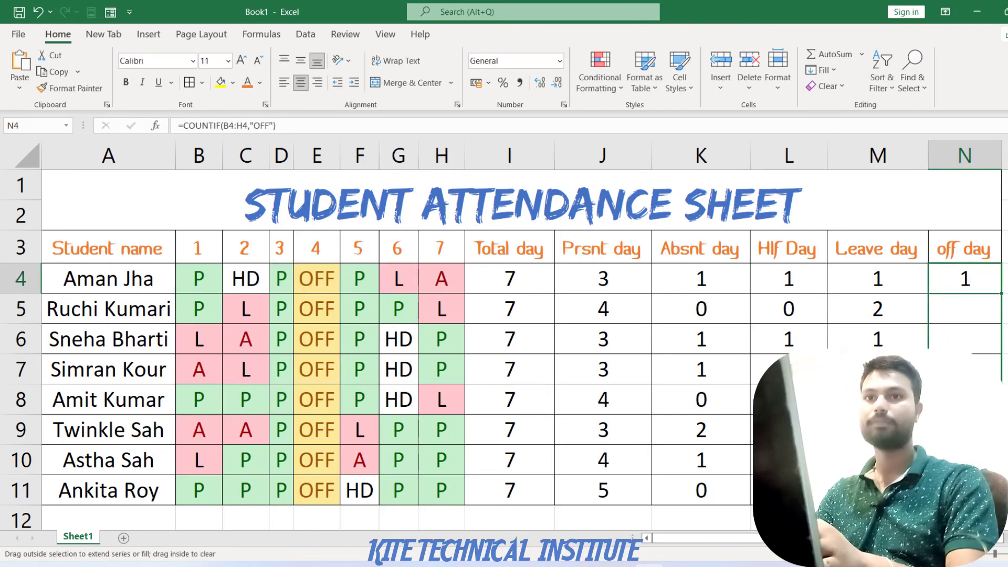
{"action": "left_click_drag", "start_coordinate": [1000, 294], "coordinate": [981, 501]}
{"action": "left_click", "coordinate": [703, 513]}
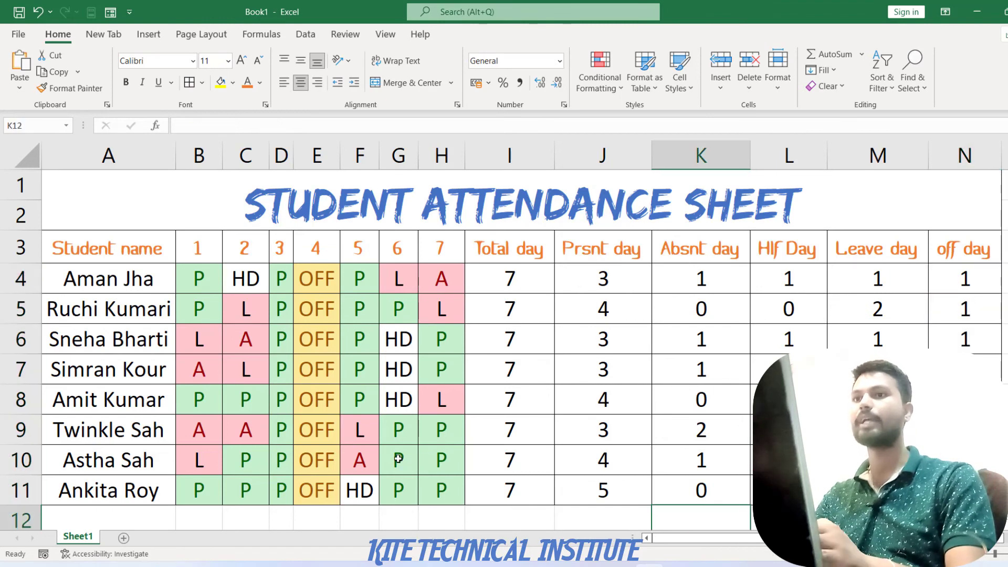